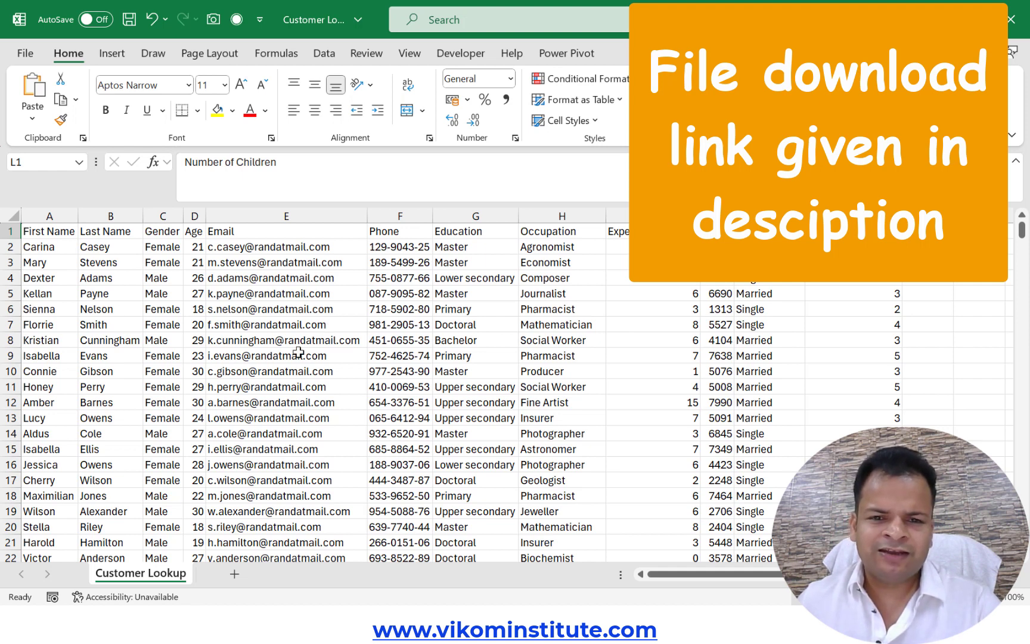
- Close the Customer Lookup workbook without saving its changes
click(1011, 19)
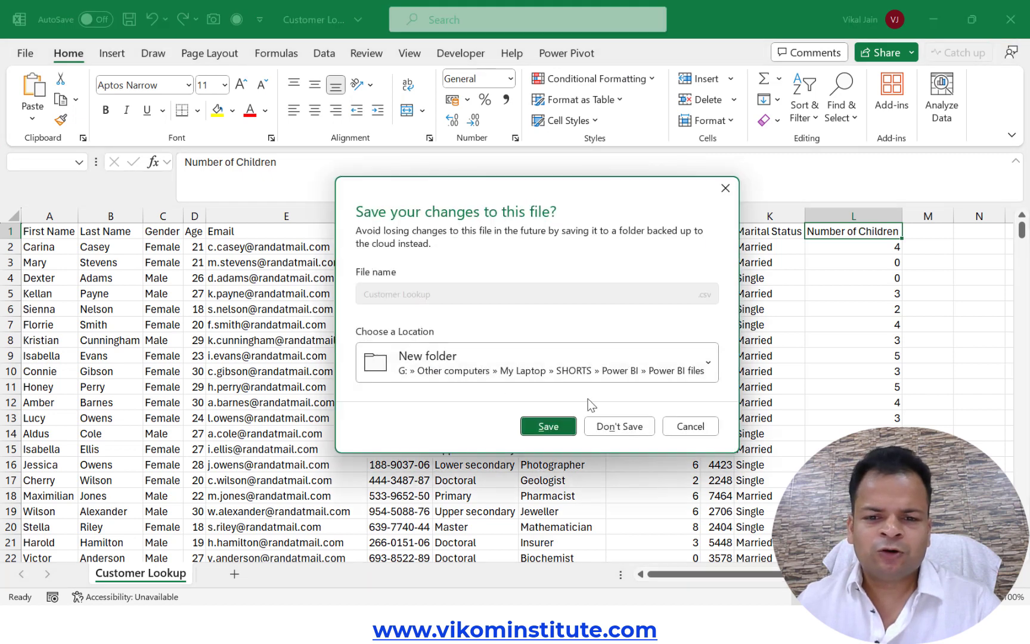
click(613, 426)
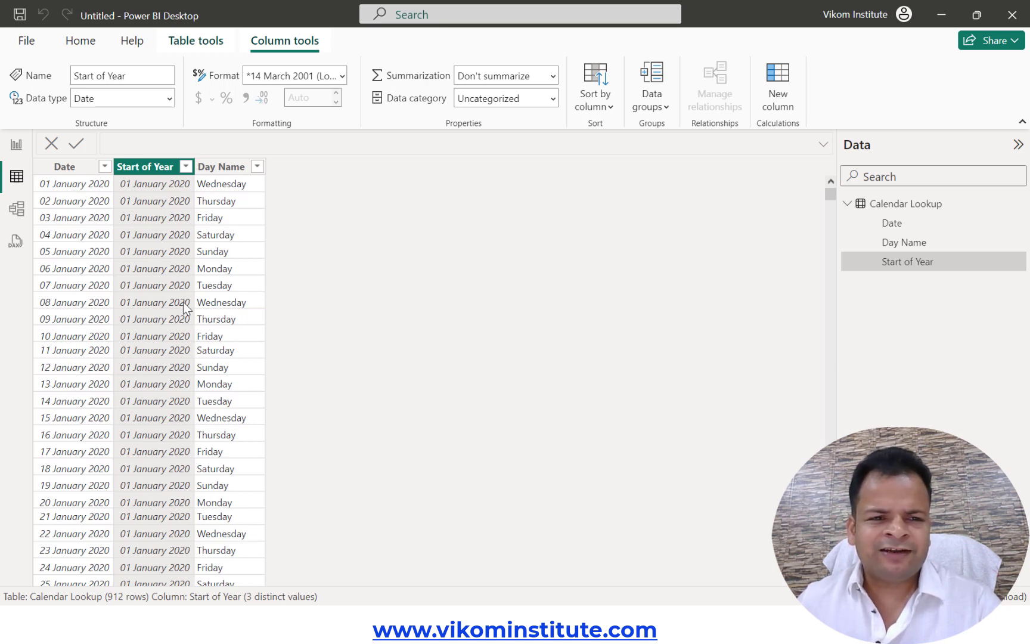
- In Power BI Desktop, import the Customer Lookup CSV file and open its data for transformation in Power Query Editor
click(82, 47)
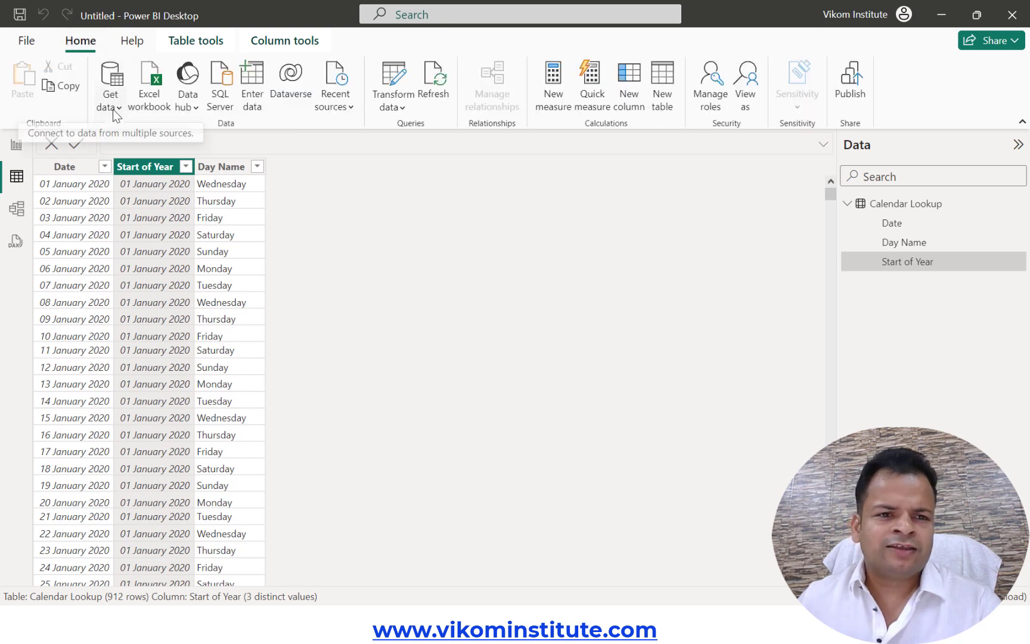
click(113, 110)
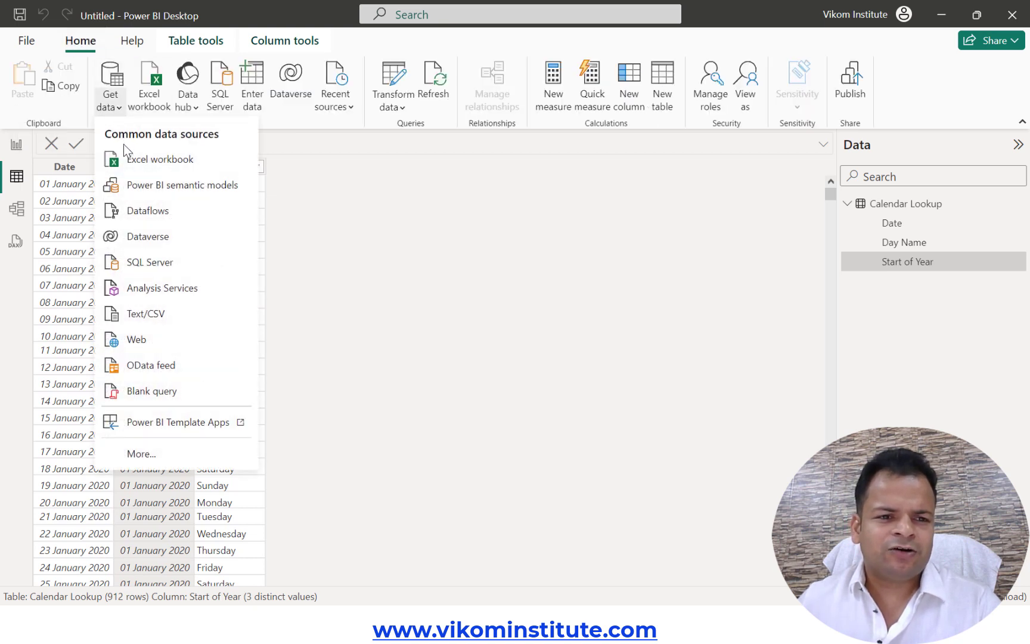
click(136, 313)
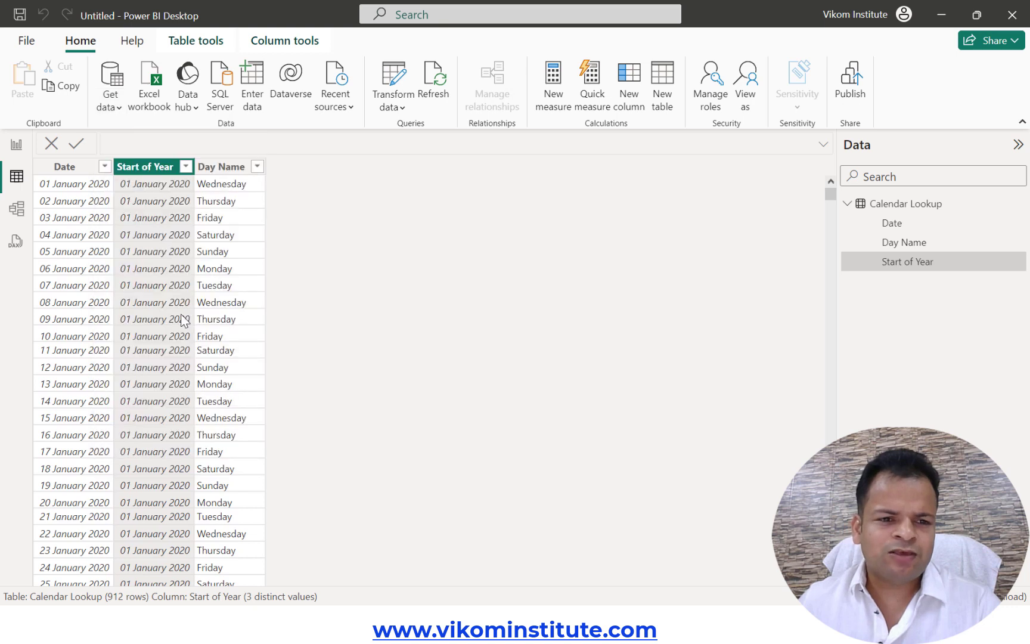
double_click(249, 353)
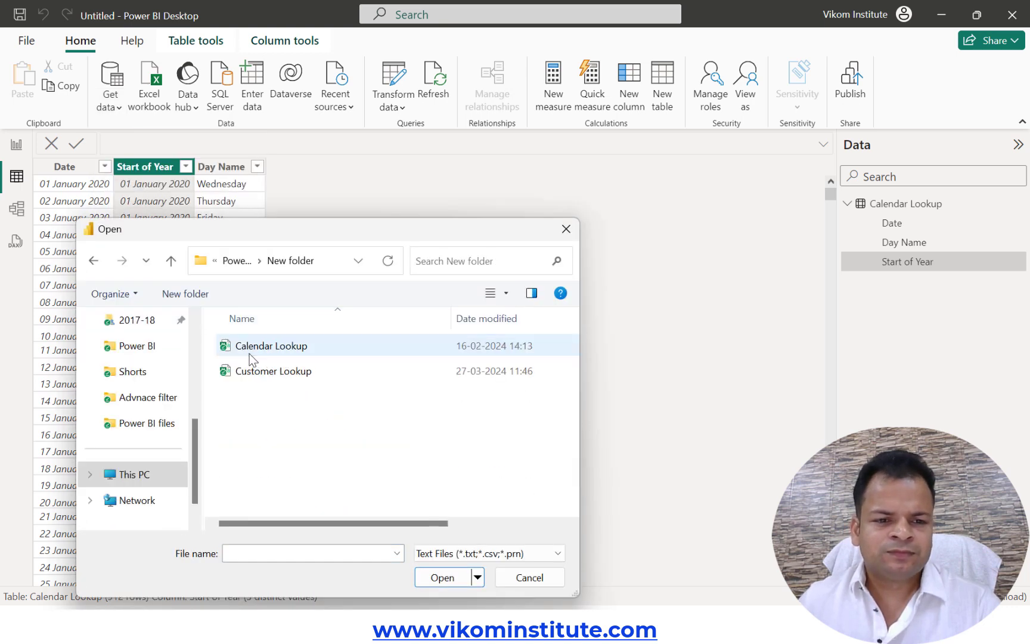
click(269, 372)
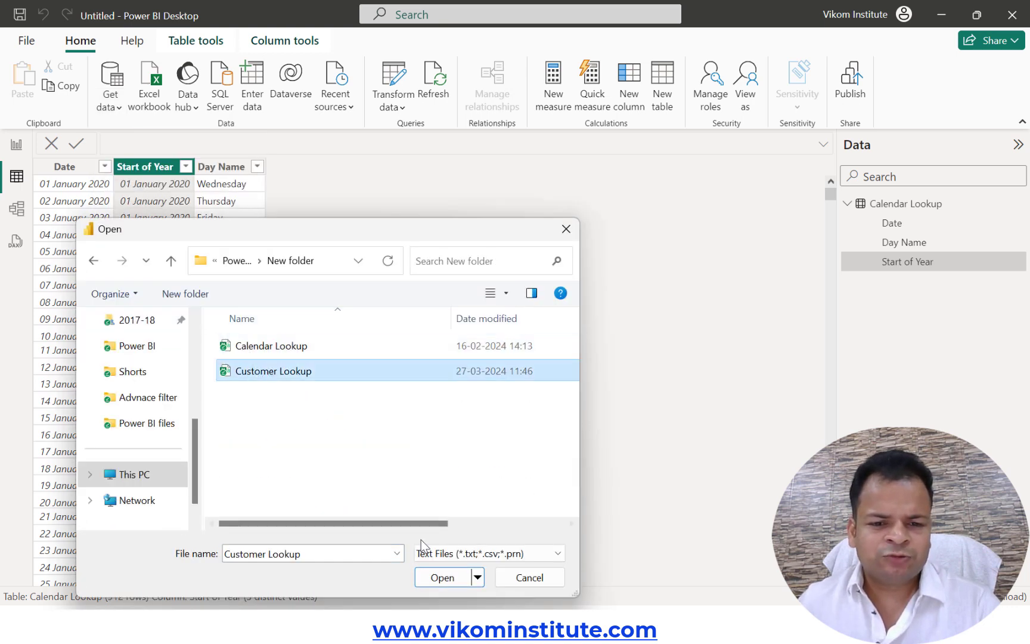
click(451, 578)
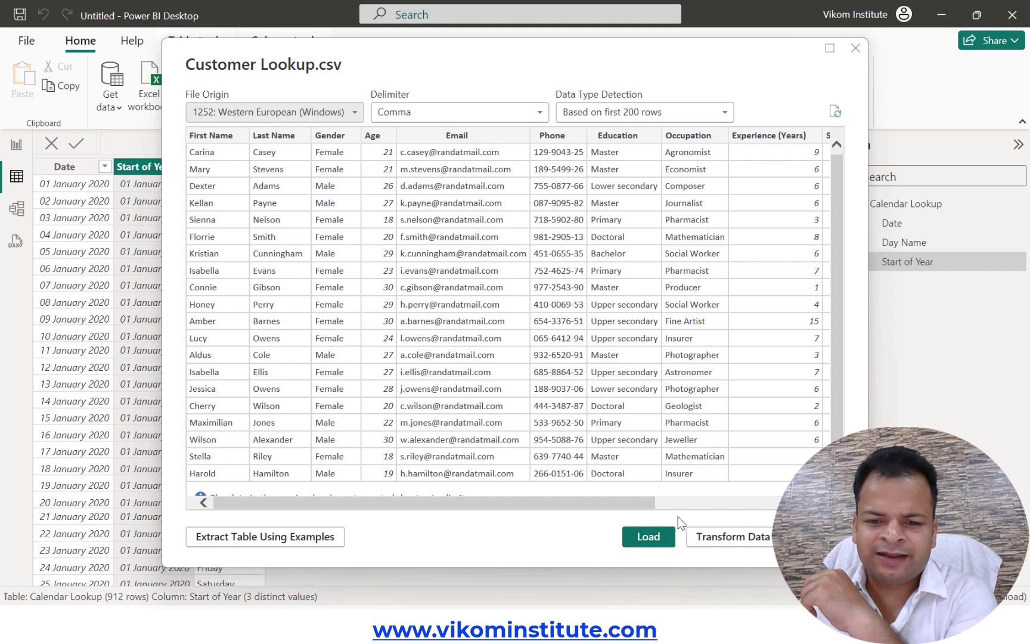
click(713, 540)
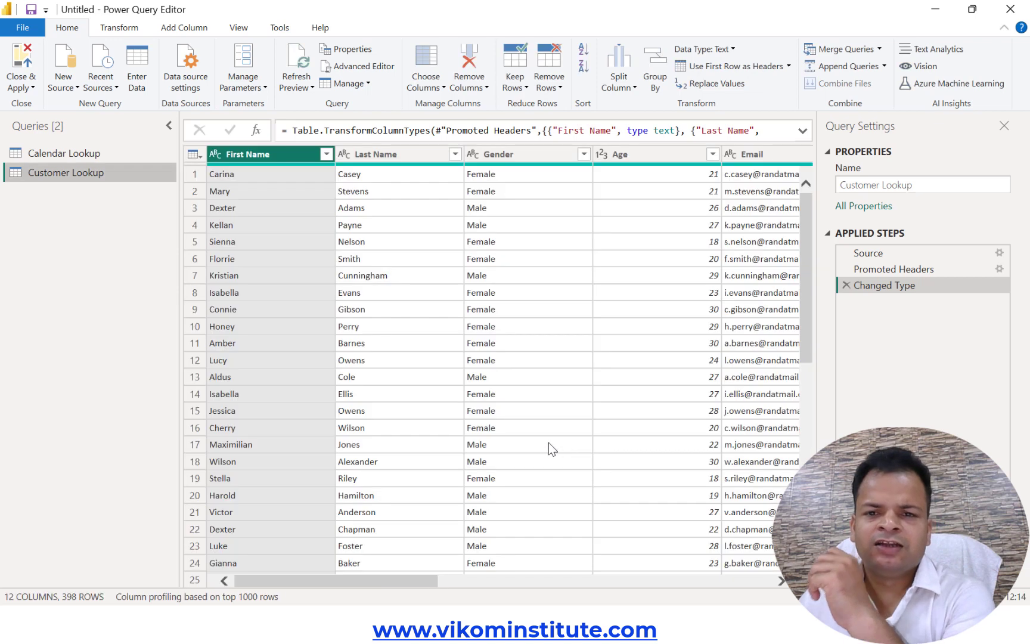
- Merge the First Name and Last Name columns into one column named Full Name, using a space as separator
drag(419, 579, 349, 577)
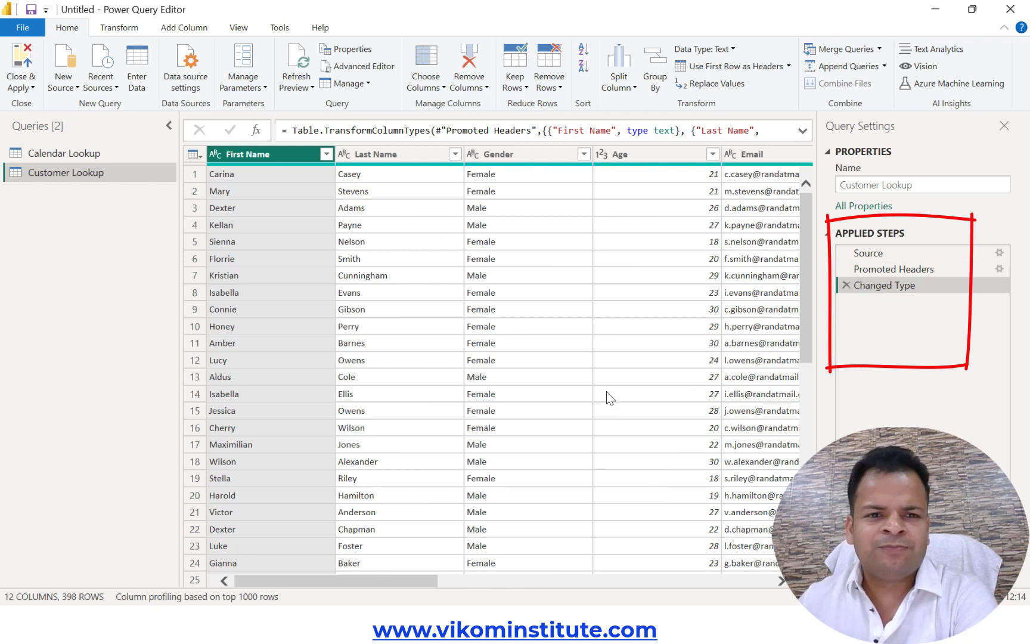
click(130, 29)
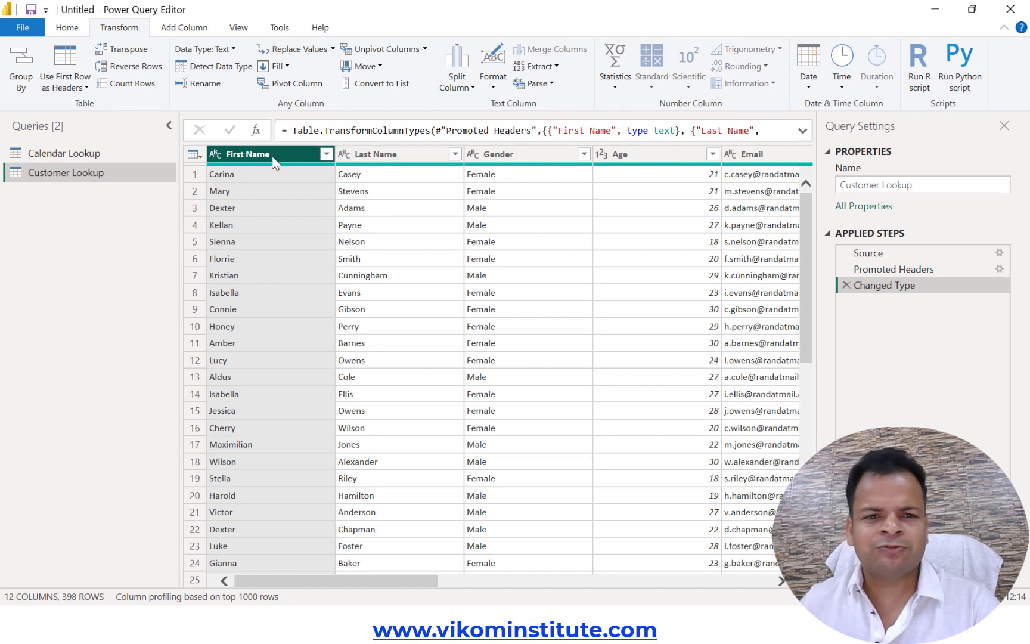
ctrl+click(354, 157)
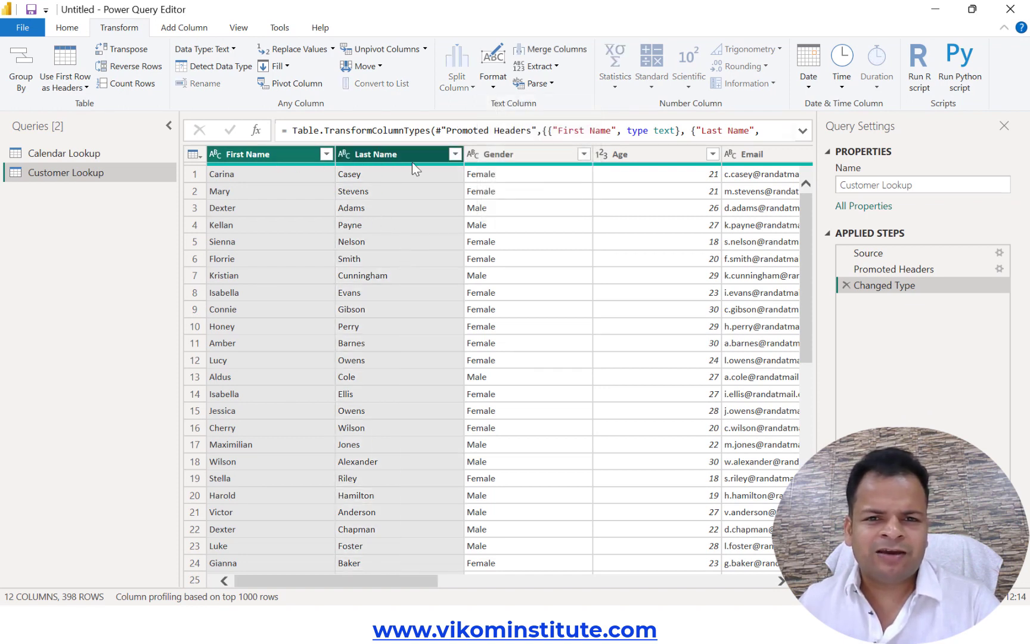
click(556, 51)
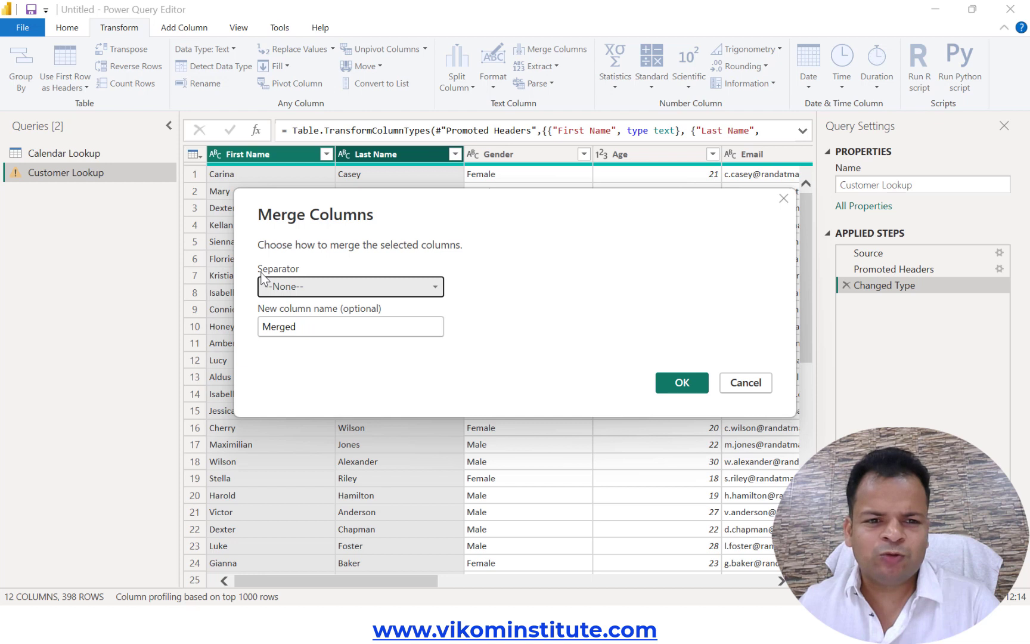
click(293, 289)
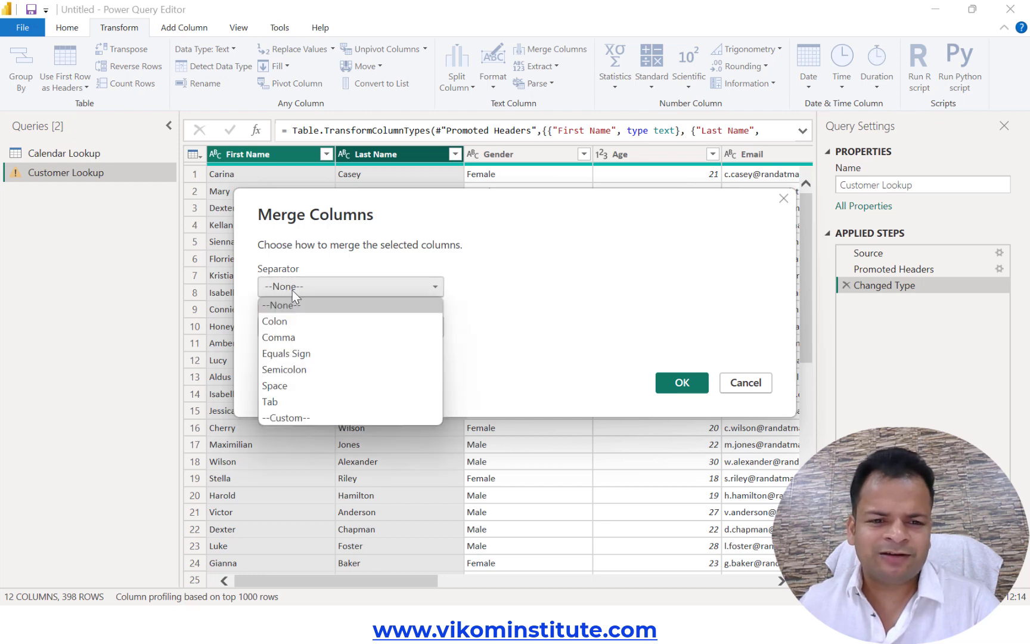
click(284, 387)
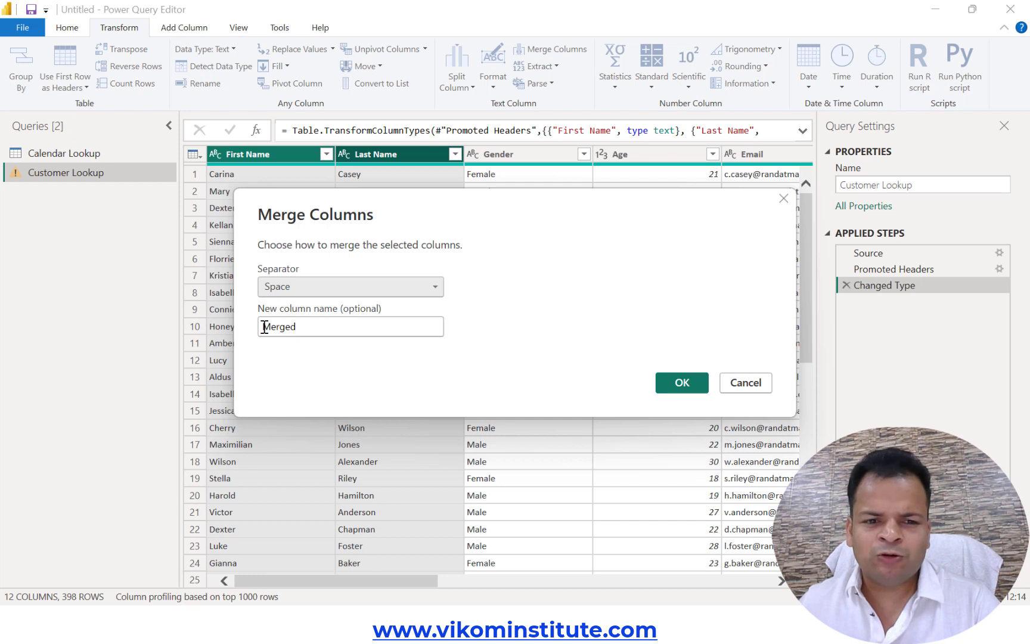
drag(262, 329, 312, 330)
text(Fi)
text(ll Name)
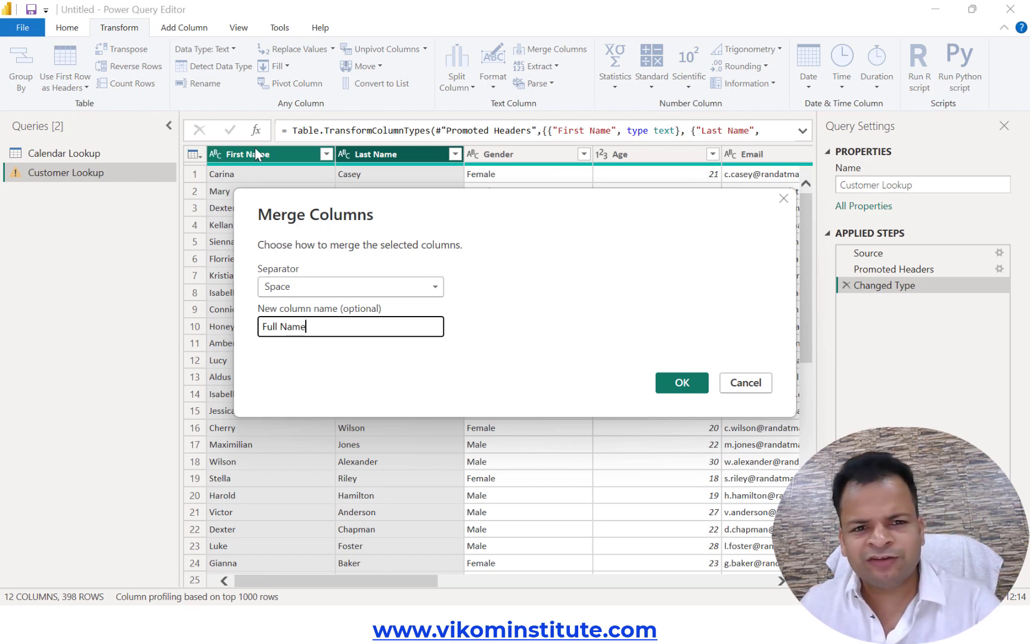
click(677, 382)
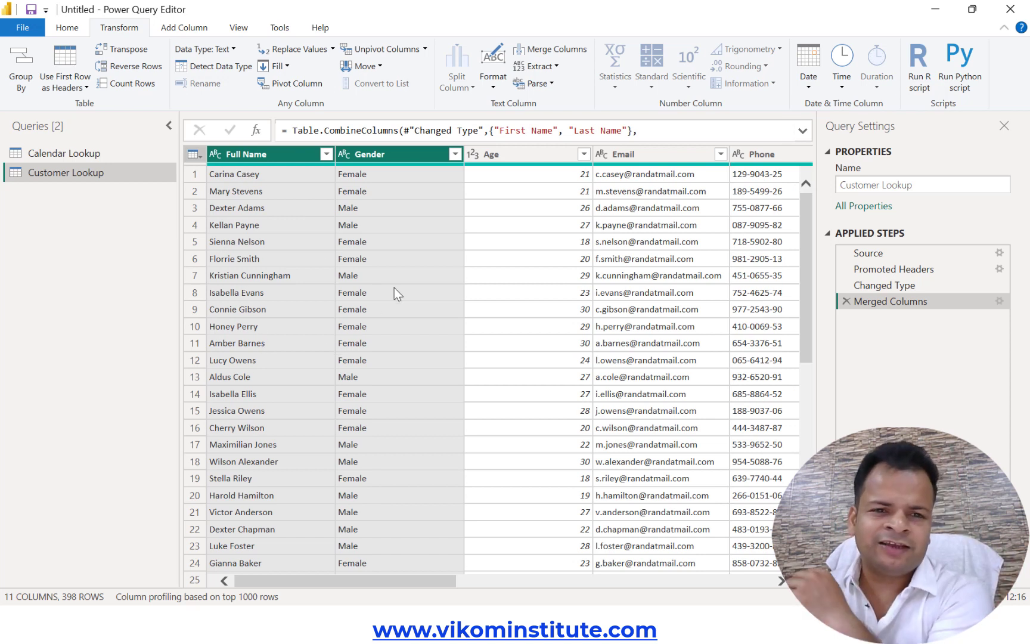
- Try splitting the Phone column by digit to non-digit and remove that split from the applied steps
drag(444, 581, 477, 581)
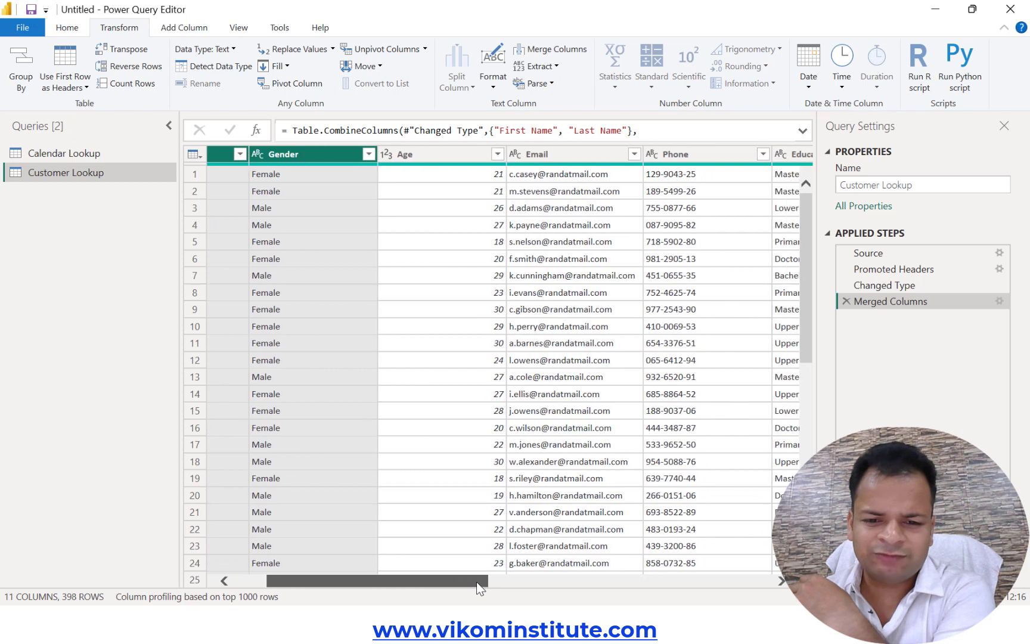
click(656, 378)
click(692, 154)
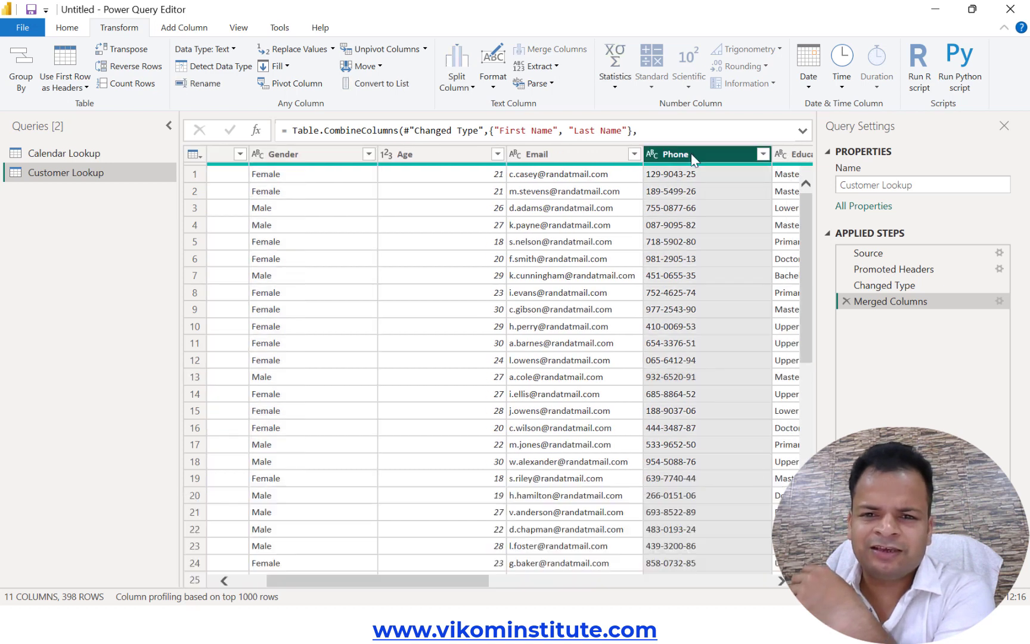
click(457, 87)
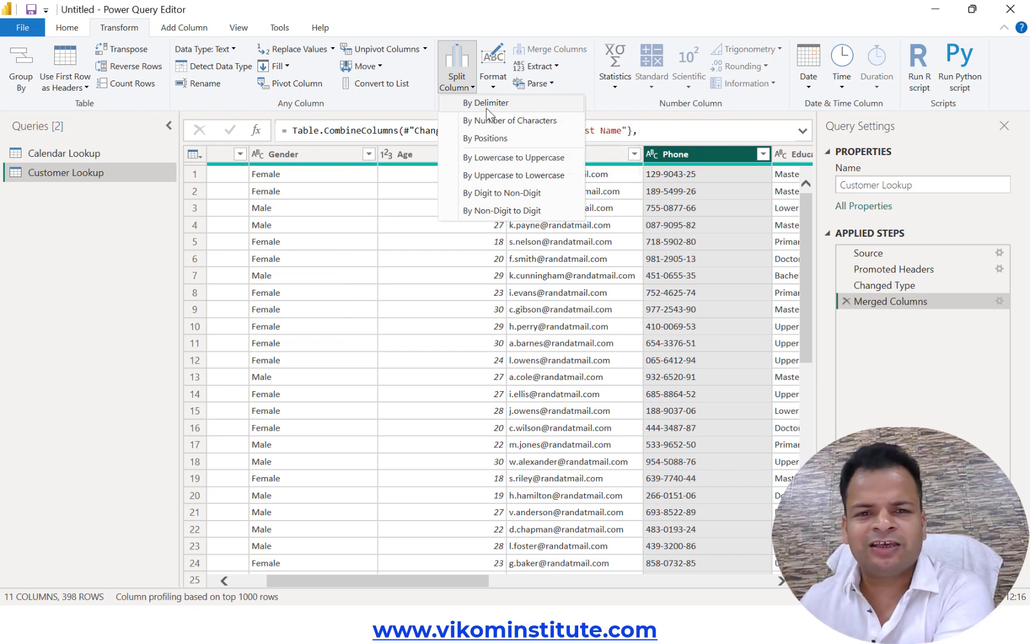
click(495, 194)
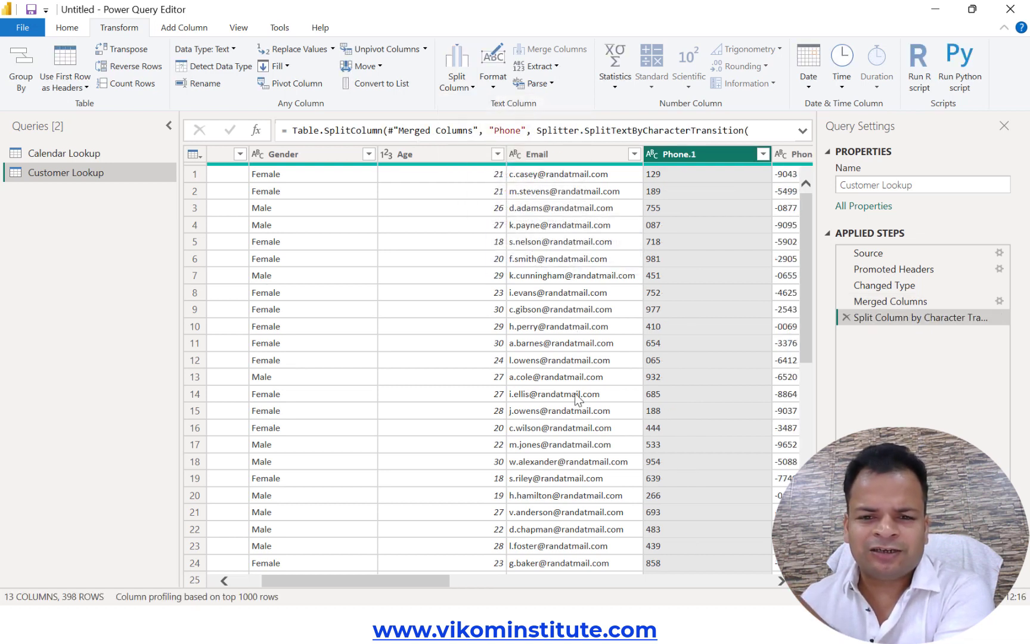
scroll(441, 511, right, 3)
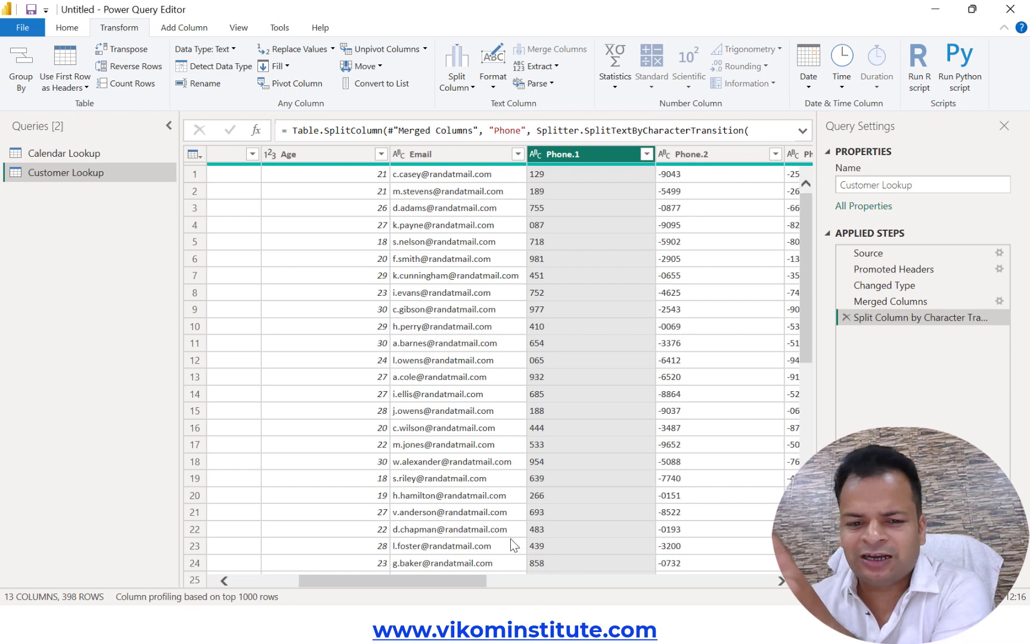
drag(471, 584, 508, 583)
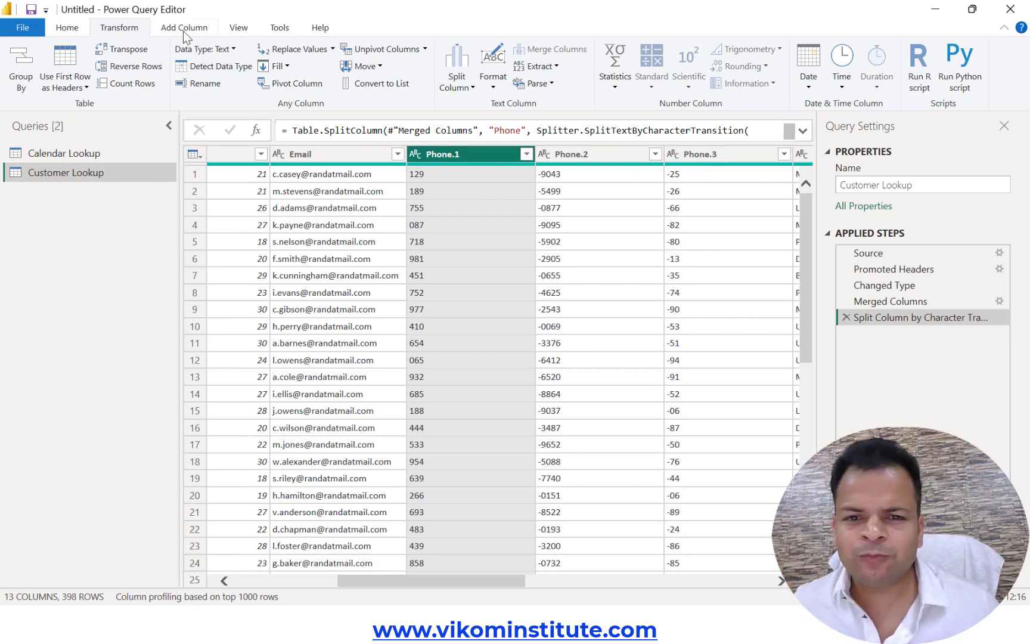
click(847, 319)
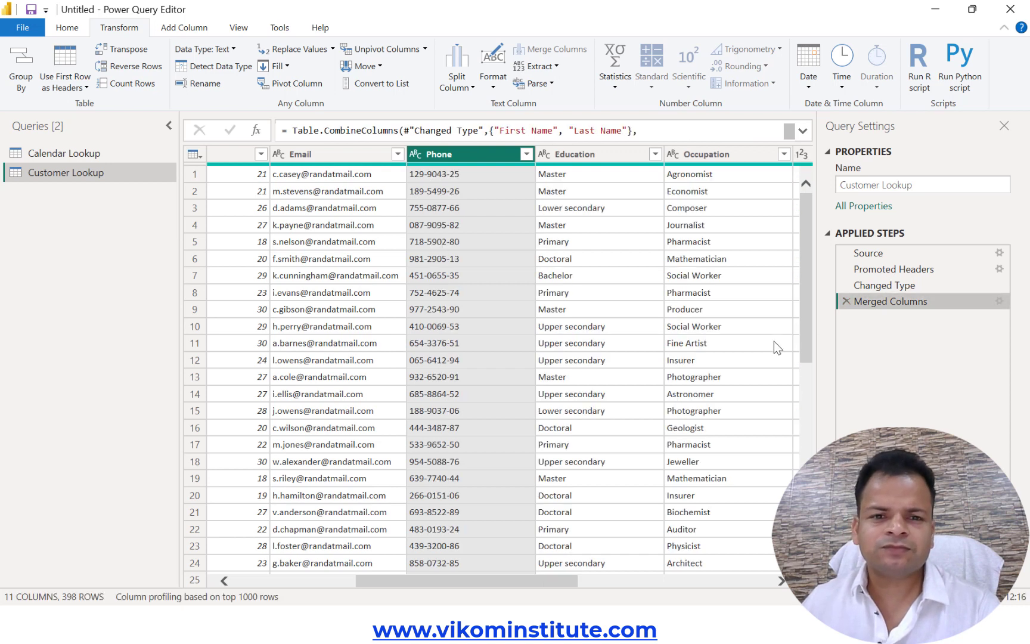
- Add a duplicate of the Phone column to the Customer Lookup query
click(182, 28)
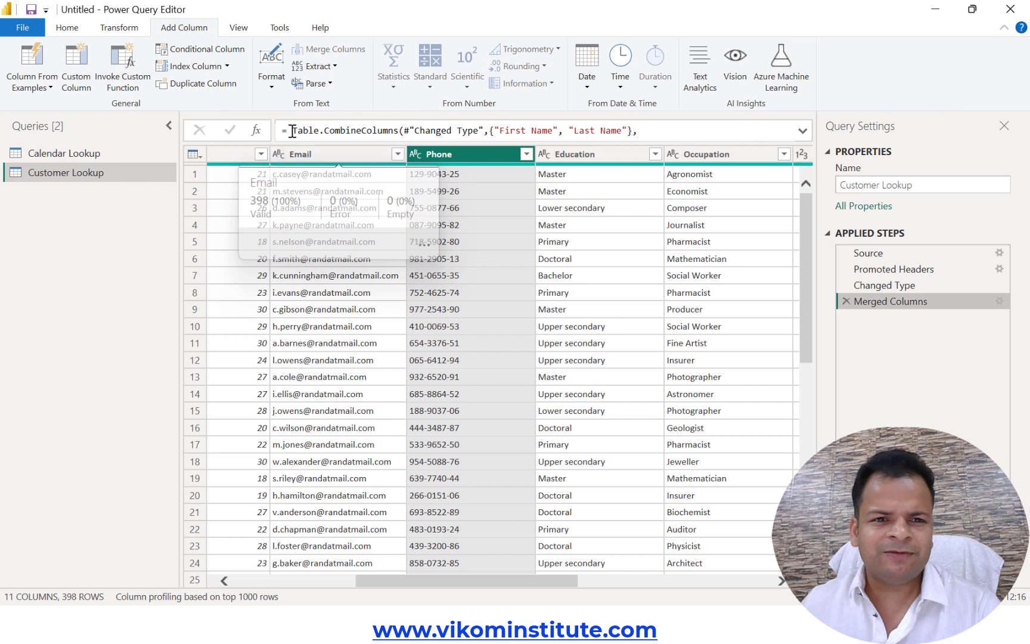
click(271, 86)
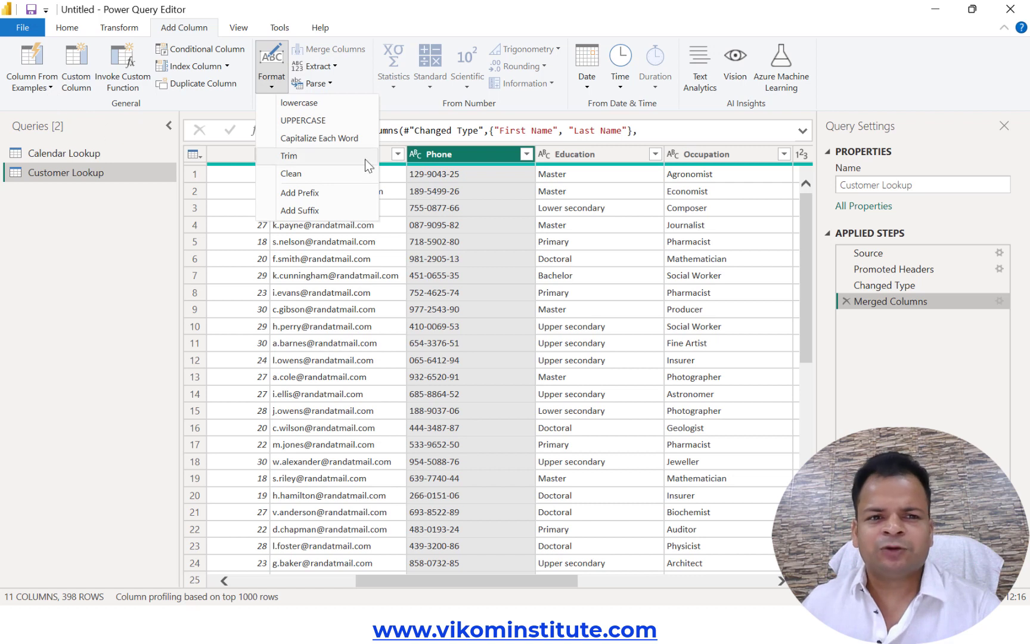
click(463, 160)
click(198, 84)
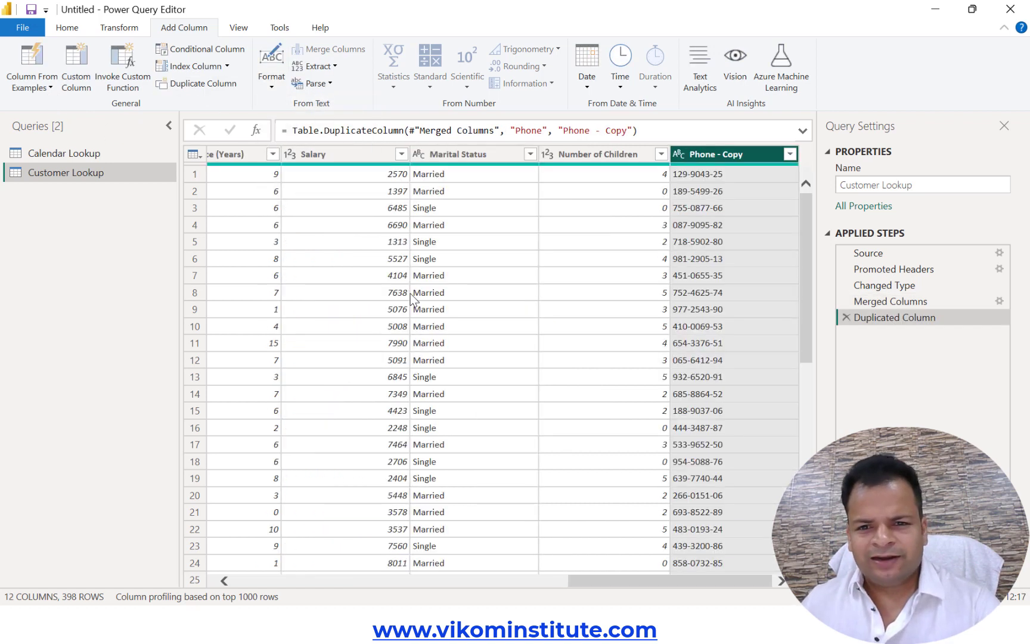
- Split the Phone - Copy column by digit to non-digit
click(128, 31)
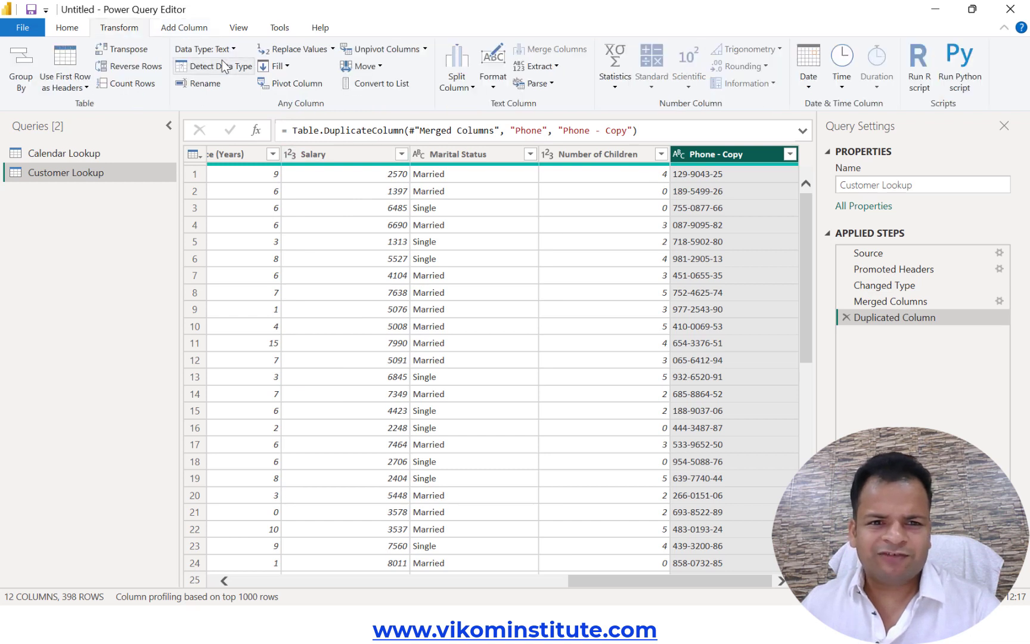
click(472, 91)
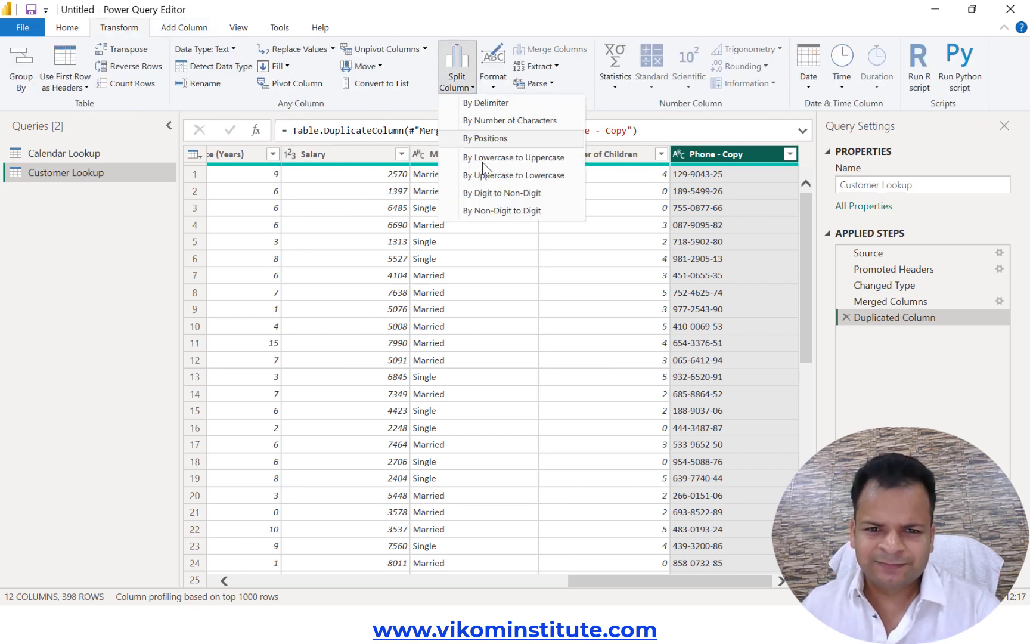
click(484, 193)
drag(647, 579, 727, 579)
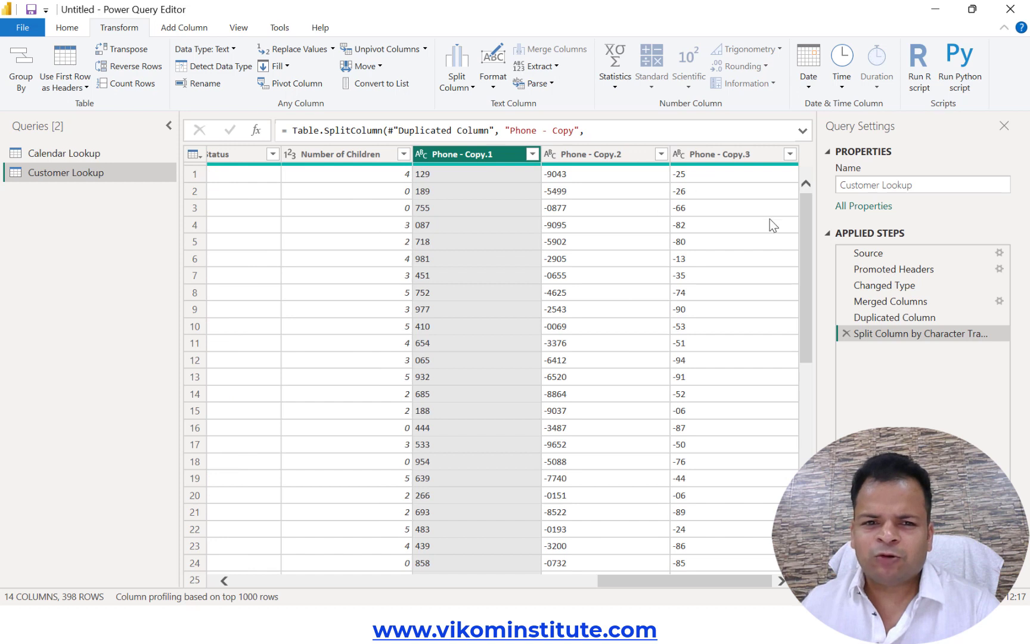
- Remove the phone copy's split and the column duplication from the query's applied steps
click(845, 334)
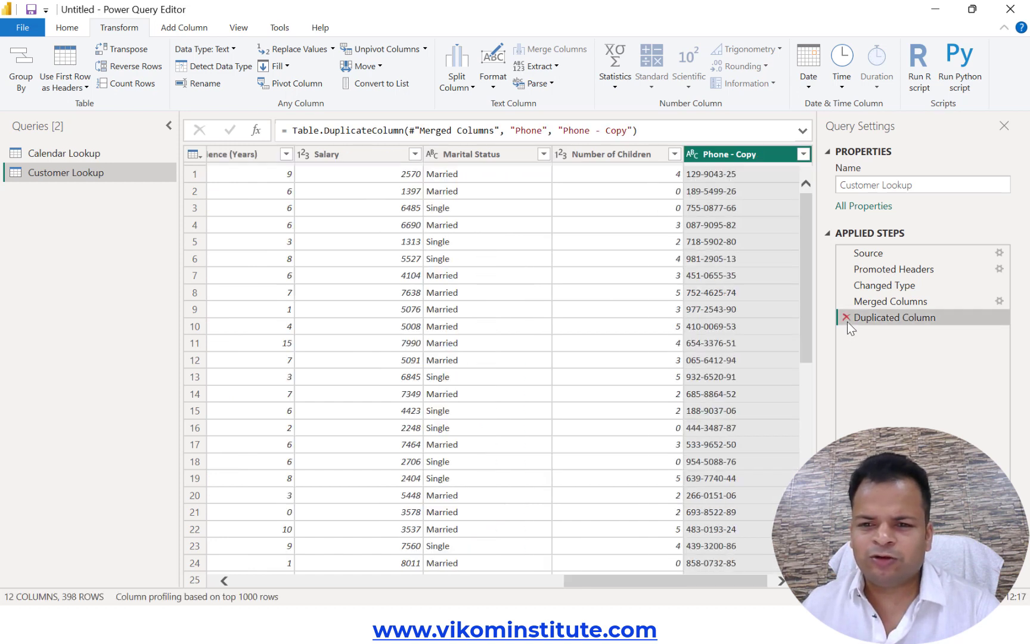
click(847, 317)
- Split the Phone column by the custom delimiter "-" at each occurrence of the delimiter
drag(664, 572, 491, 575)
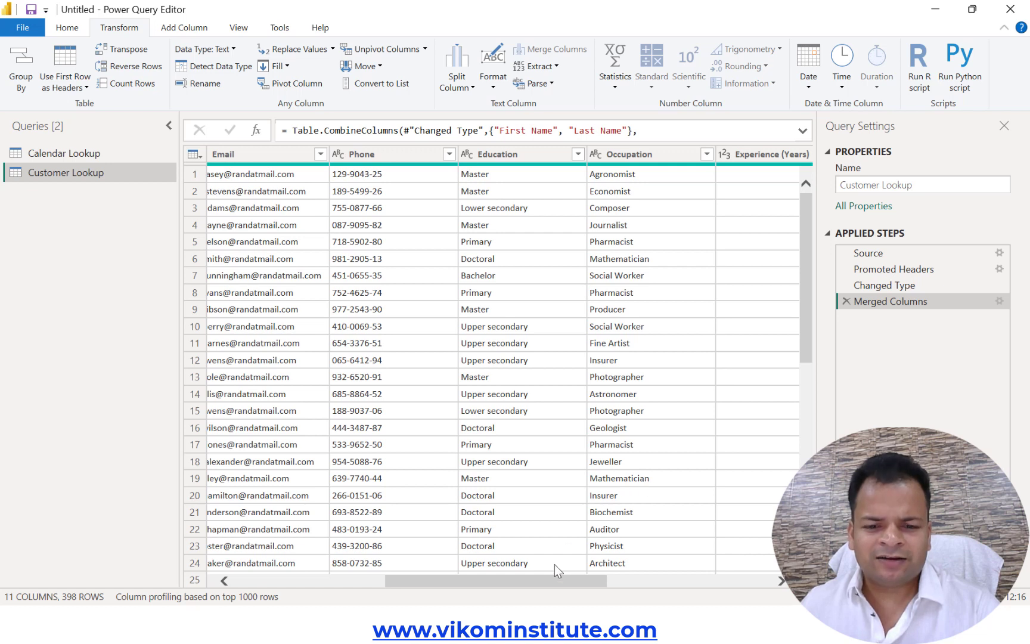
click(462, 88)
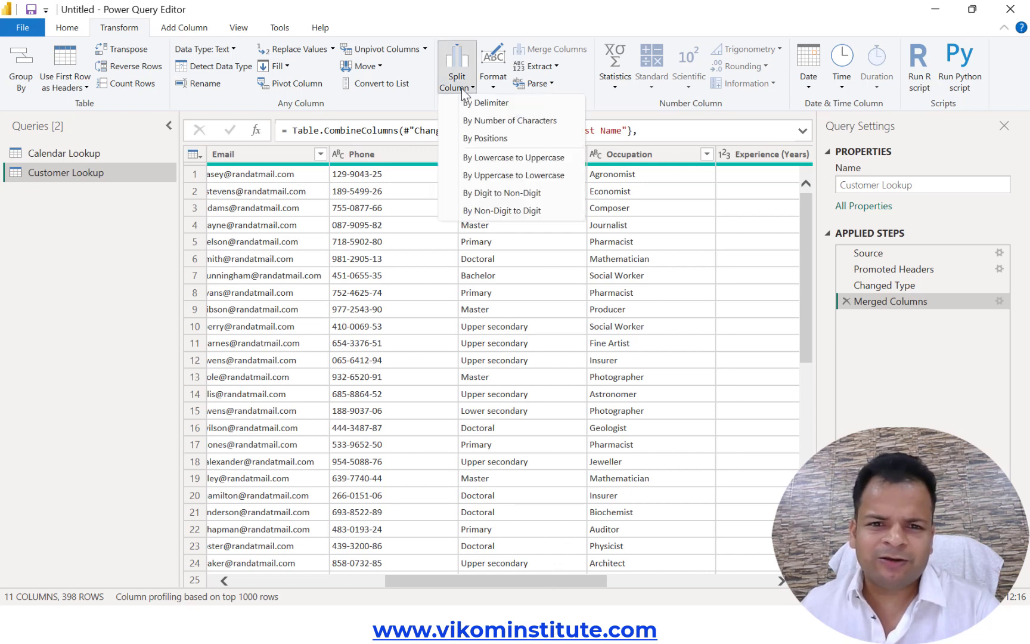
click(399, 157)
click(417, 159)
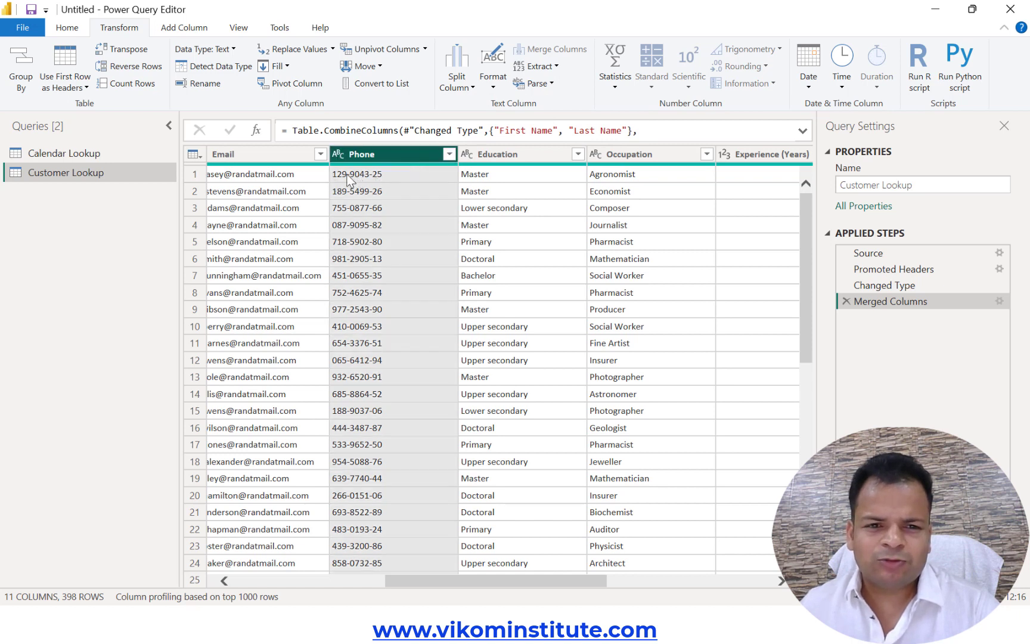
click(458, 85)
click(471, 102)
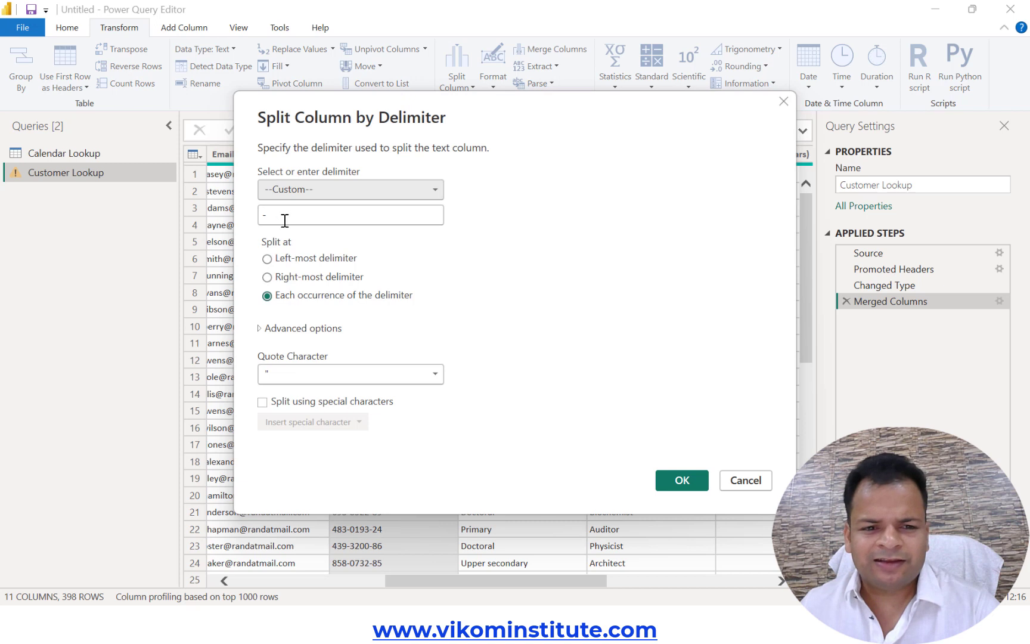
click(669, 482)
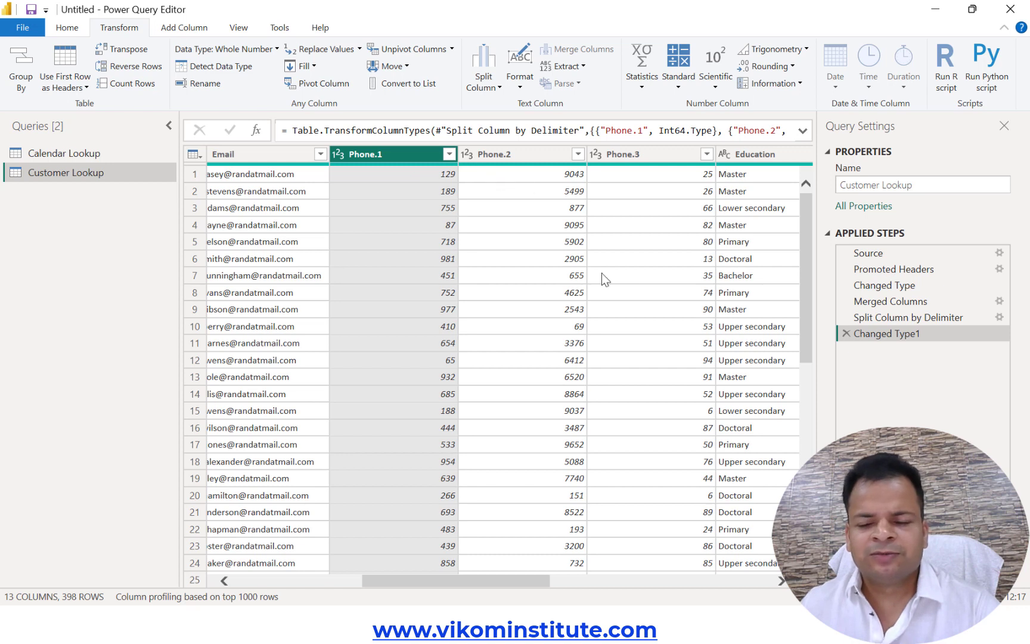
- Compare the delimiter split with the automatic type change after it, and remove that type change from the applied steps
click(865, 318)
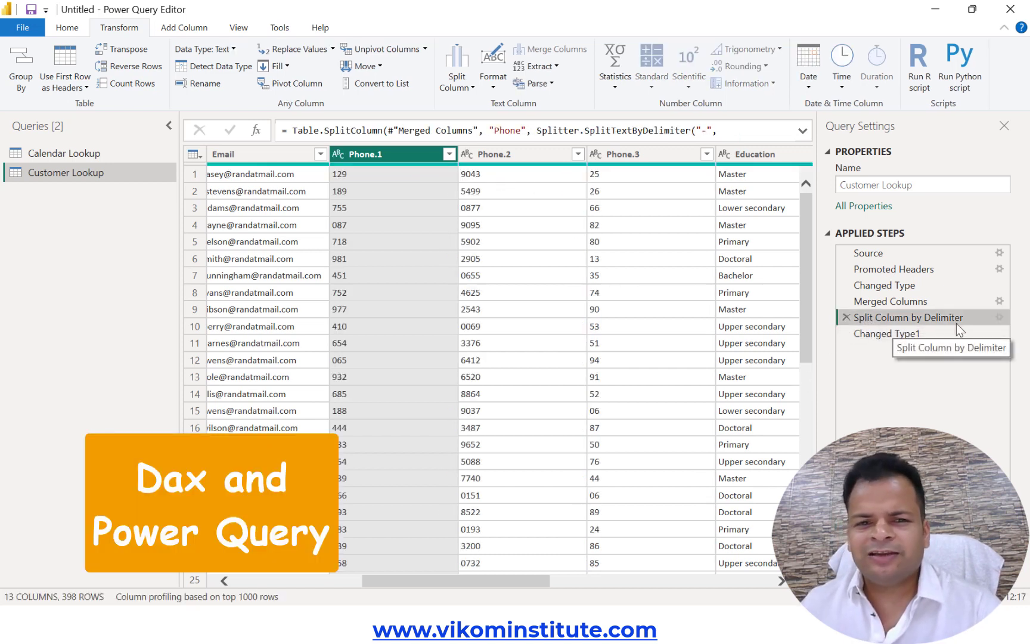
click(867, 335)
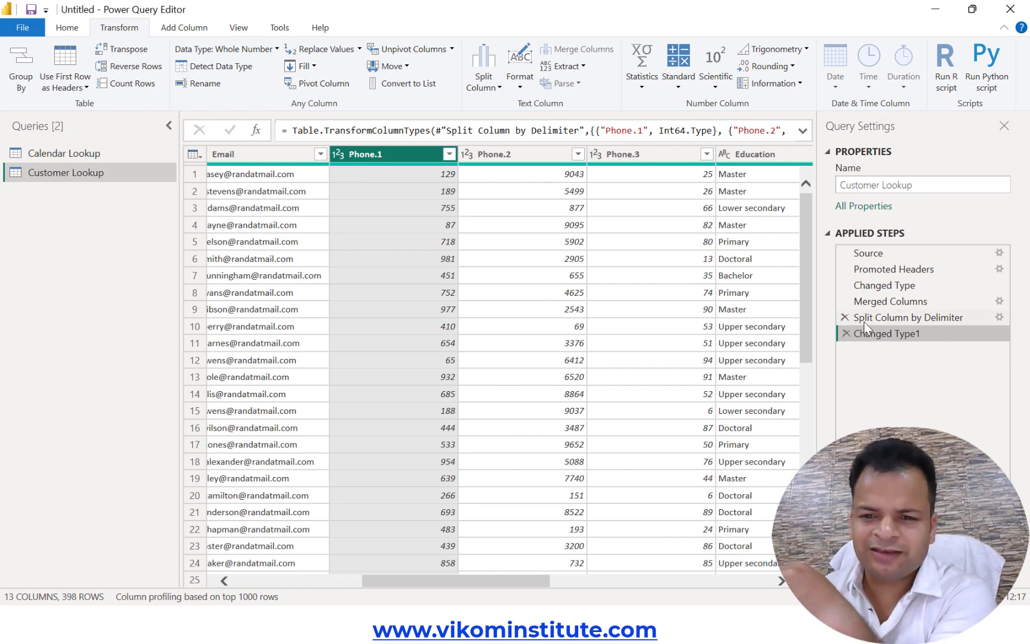
click(851, 332)
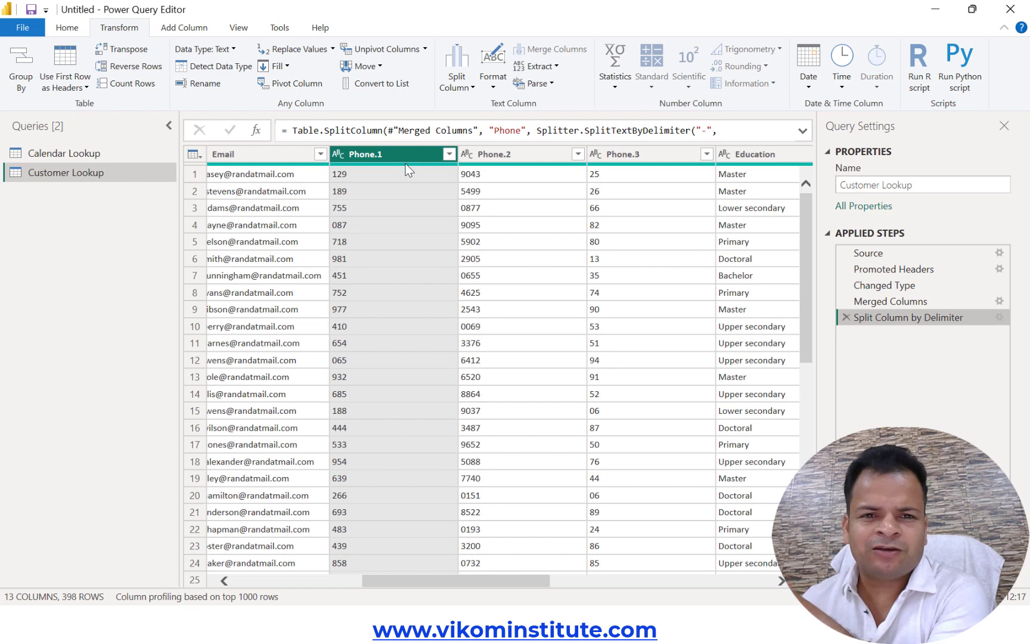
- Change the data type of the Phone.1 column to Whole Number
mouse_move(408, 164)
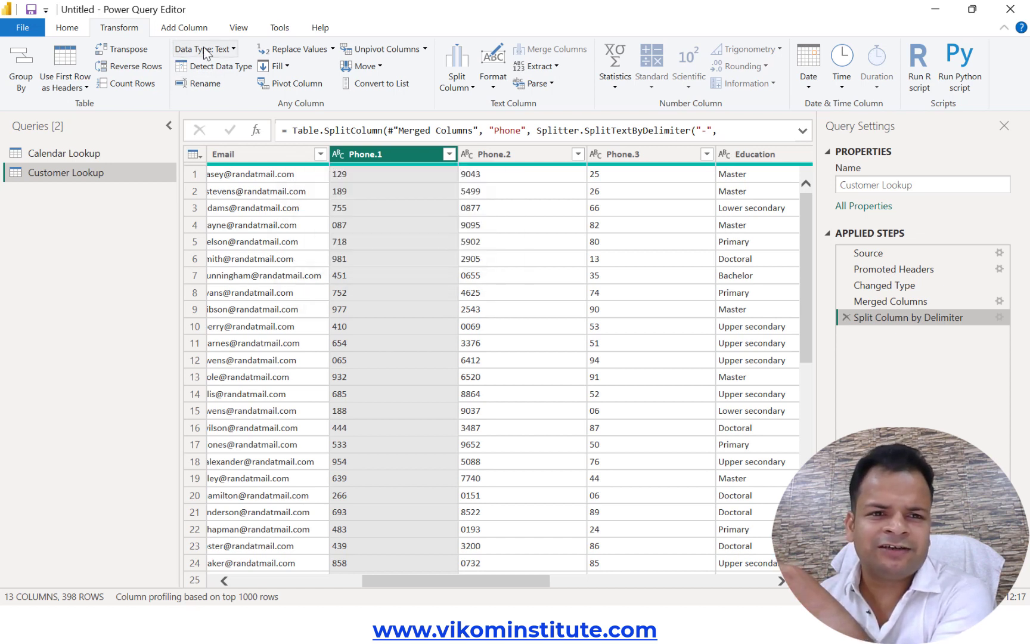
click(232, 52)
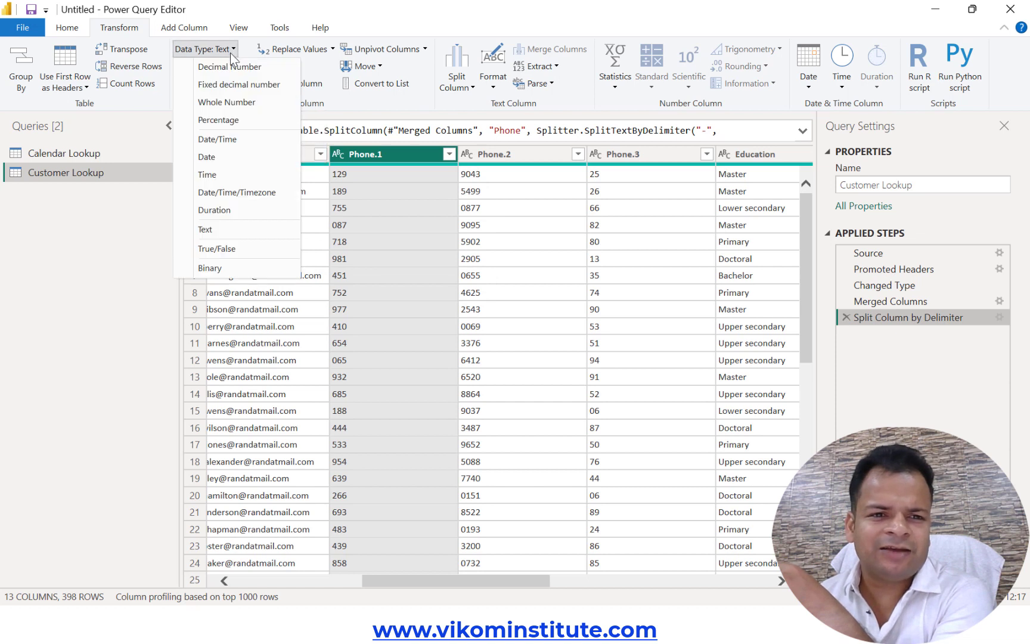
click(222, 106)
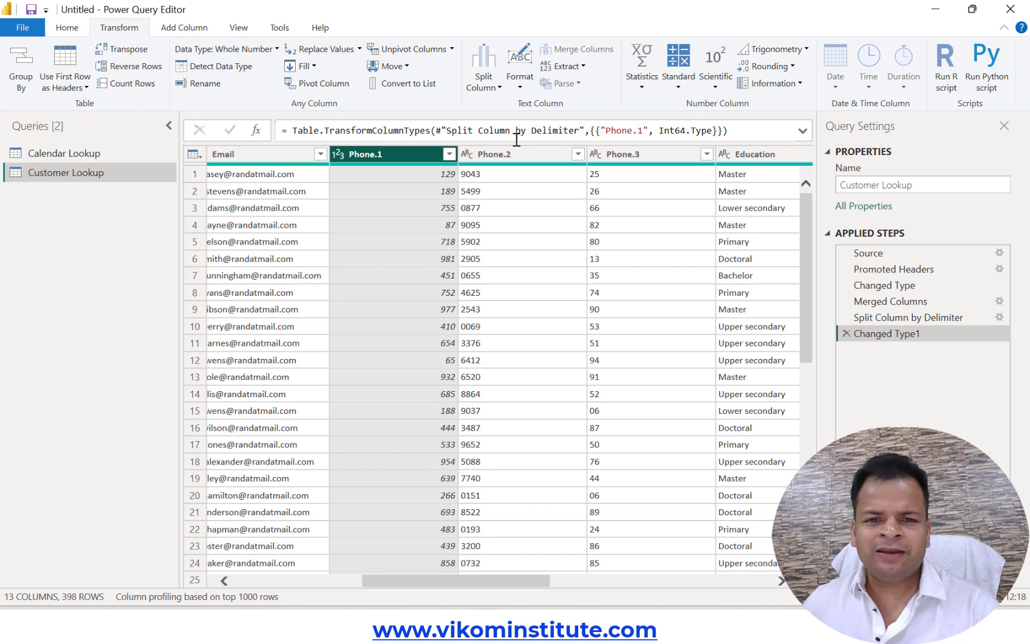
- Add the prefix "Mr. " to every value in the Education column
click(753, 154)
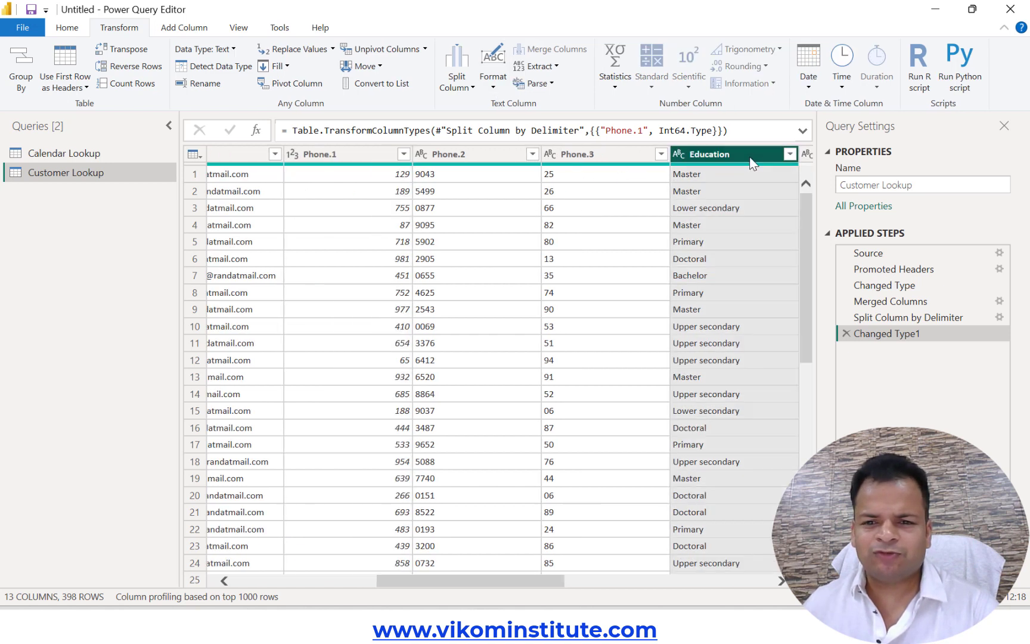
click(496, 89)
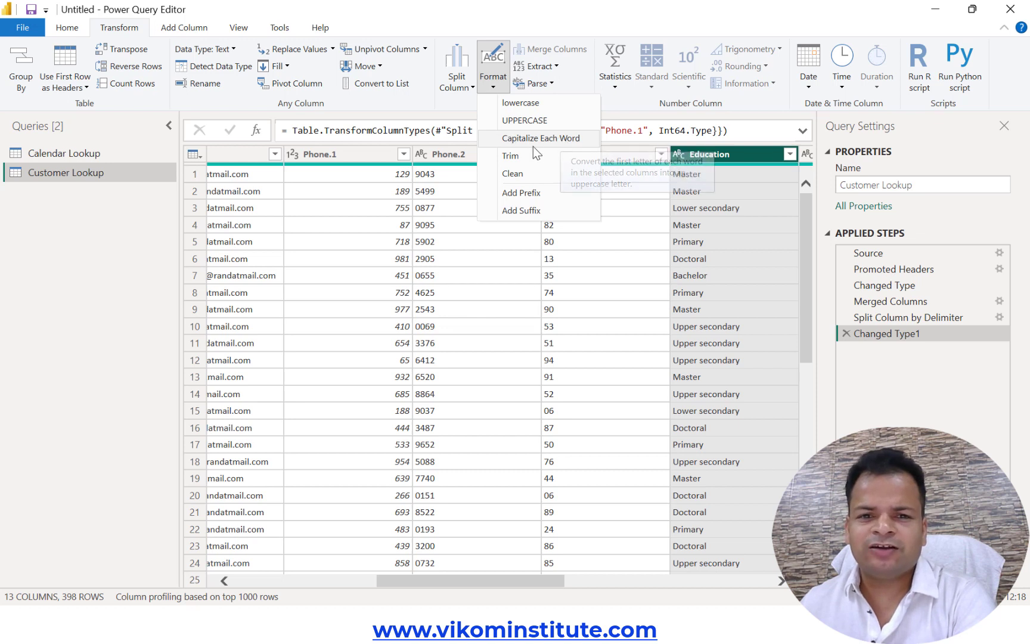
click(537, 192)
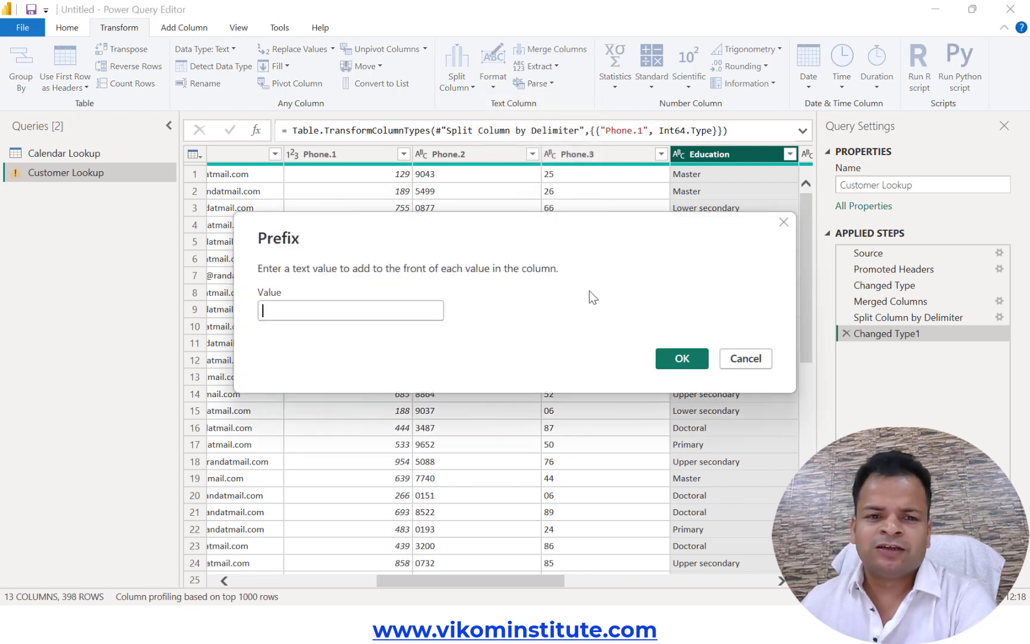
text(Mr.)
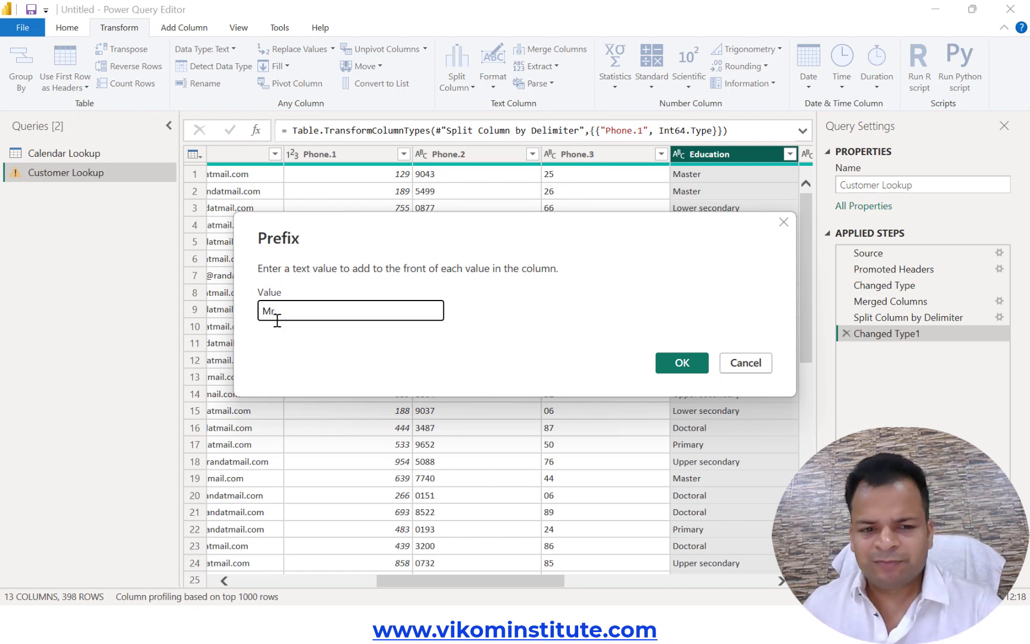
click(689, 369)
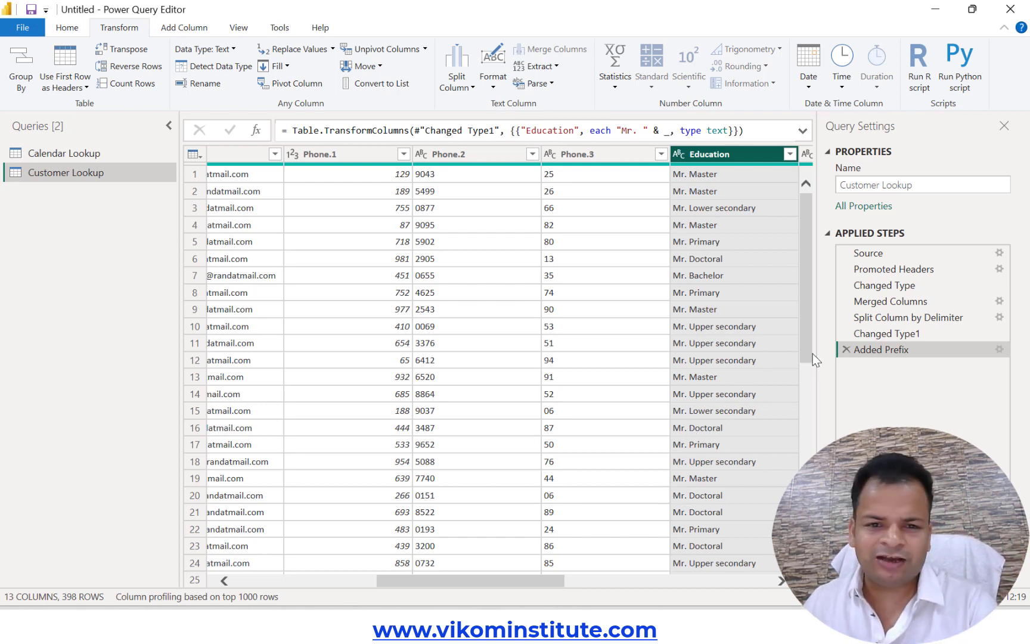
- Remove the Education prefix, the Phone.1 type change and the phone delimiter split from the applied steps
click(846, 350)
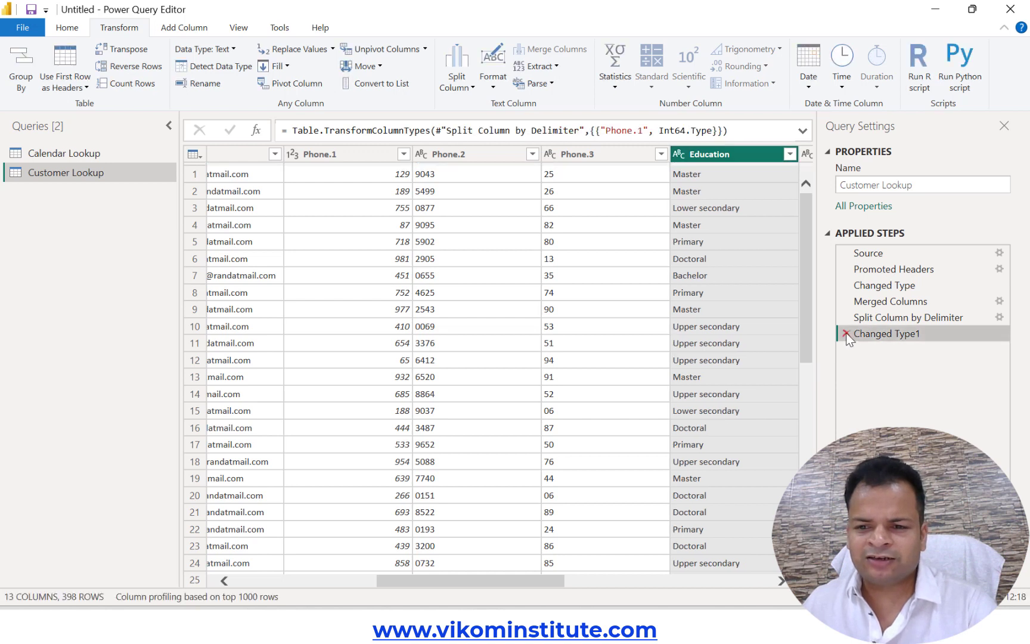
click(846, 333)
click(846, 317)
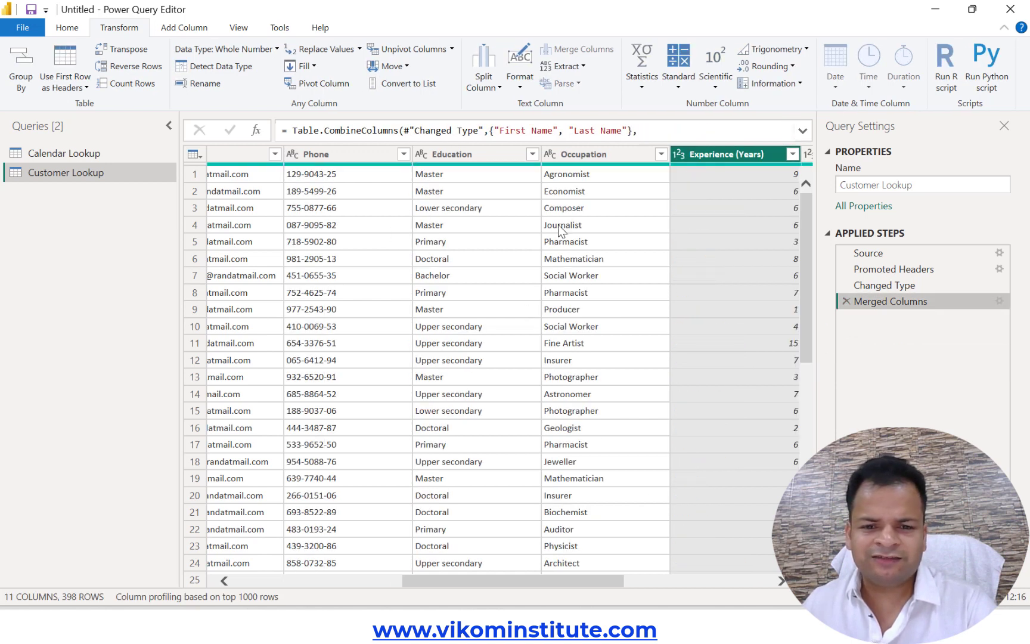
- Try replacing the Occupation values with their text length and remove that calculation from the applied steps
click(578, 66)
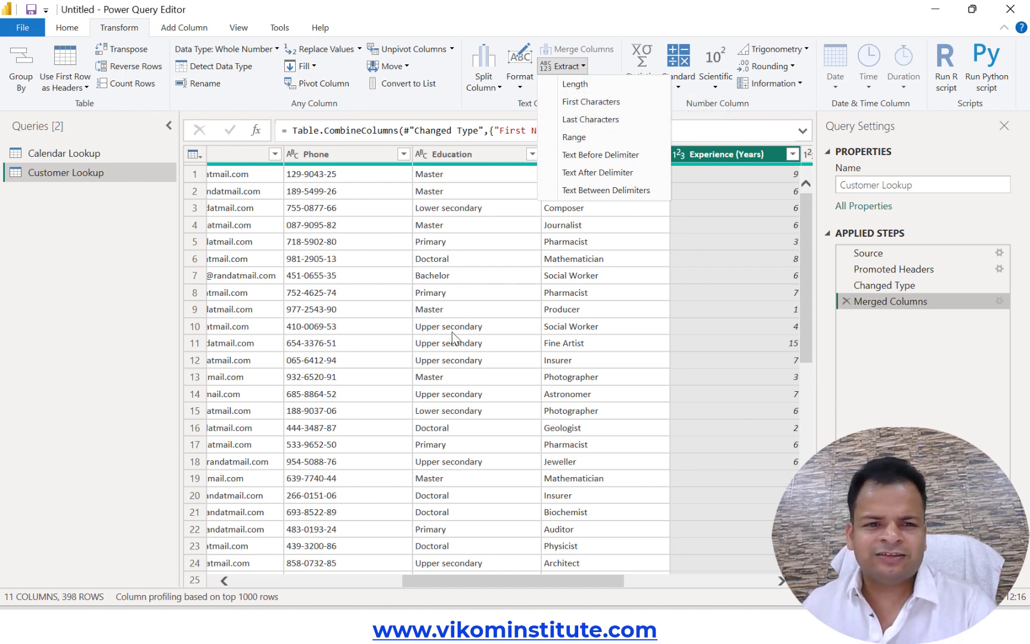
click(502, 353)
click(588, 156)
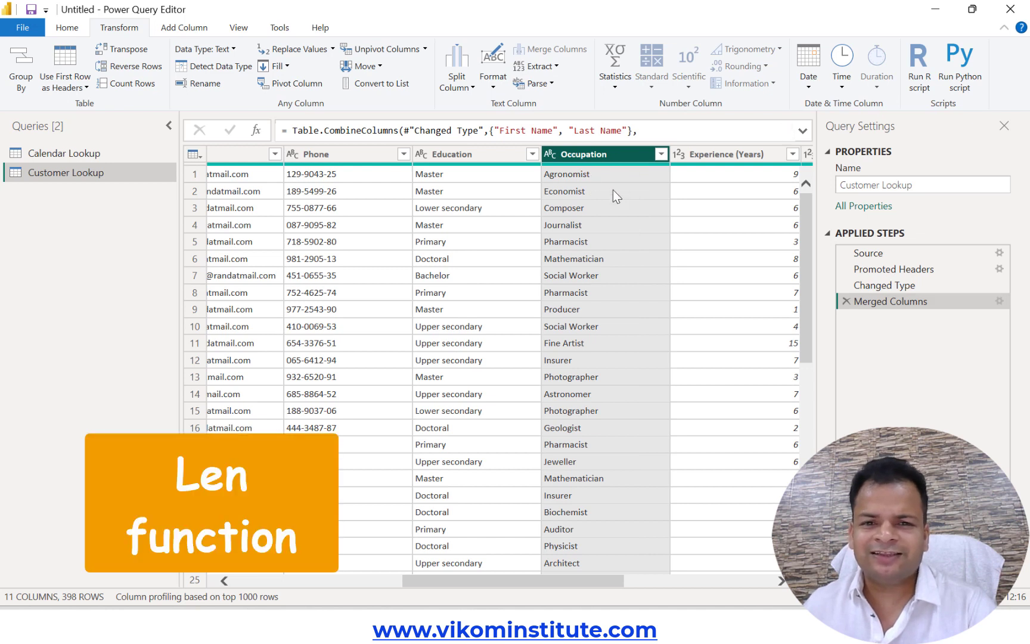
click(559, 66)
click(561, 83)
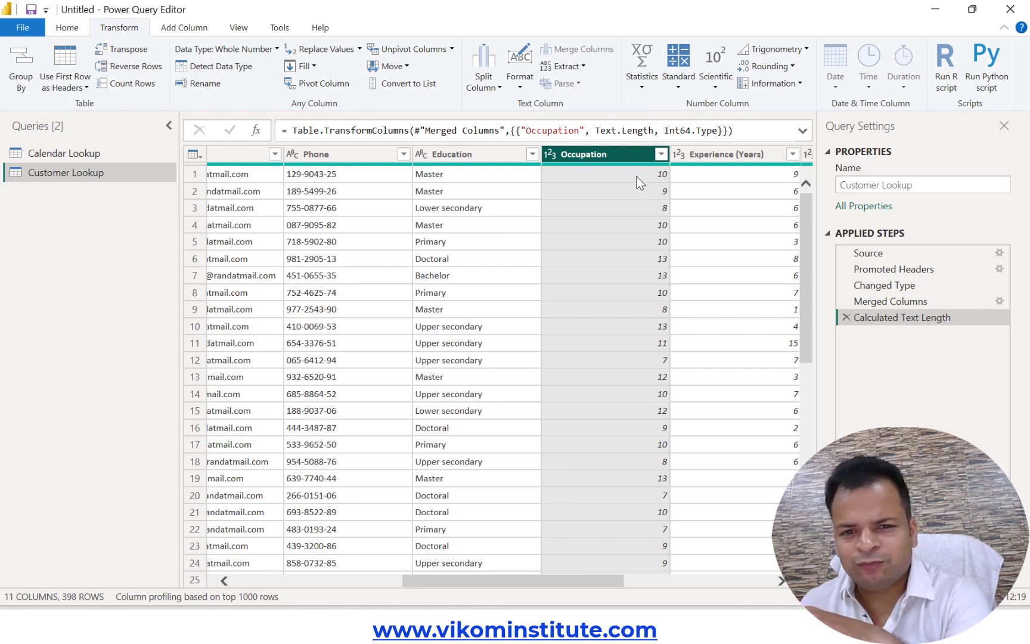
click(846, 318)
- Add a new column with the text length of Occupation and place it directly after the Occupation column
click(199, 32)
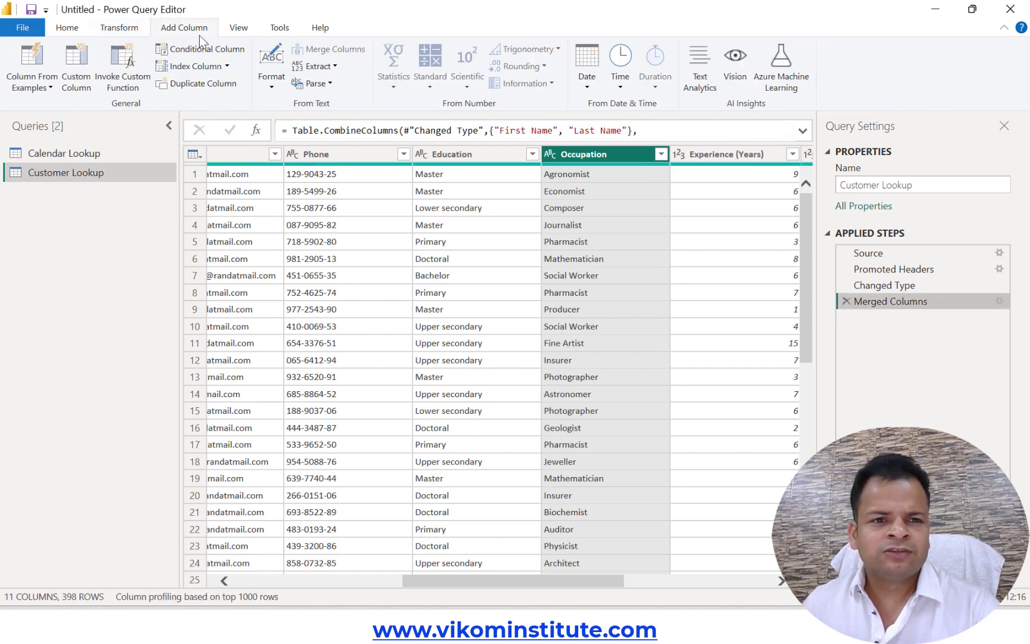
click(333, 72)
click(333, 84)
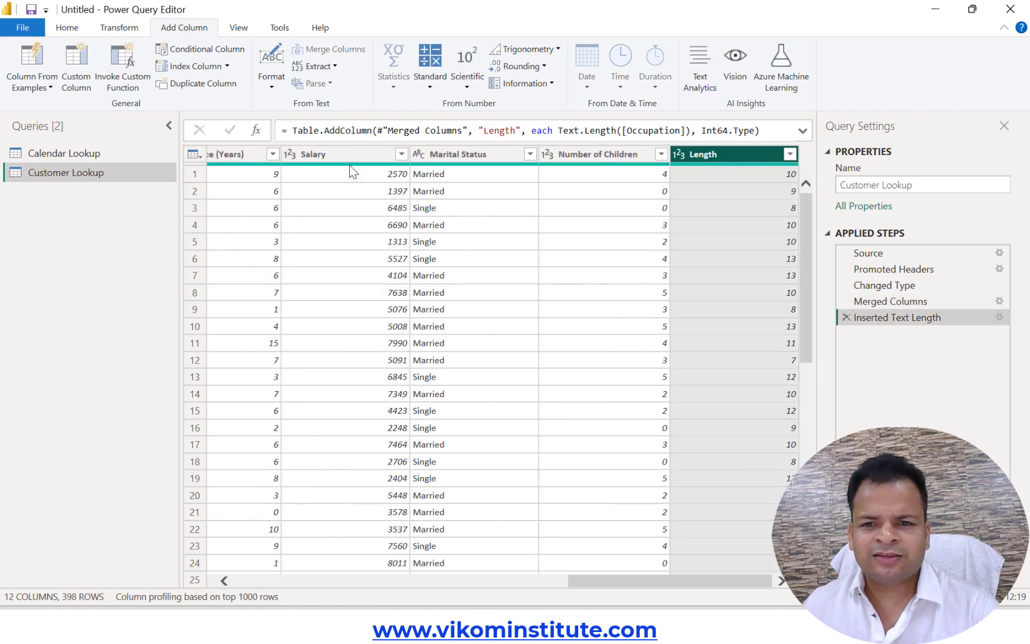
drag(710, 160, 173, 173)
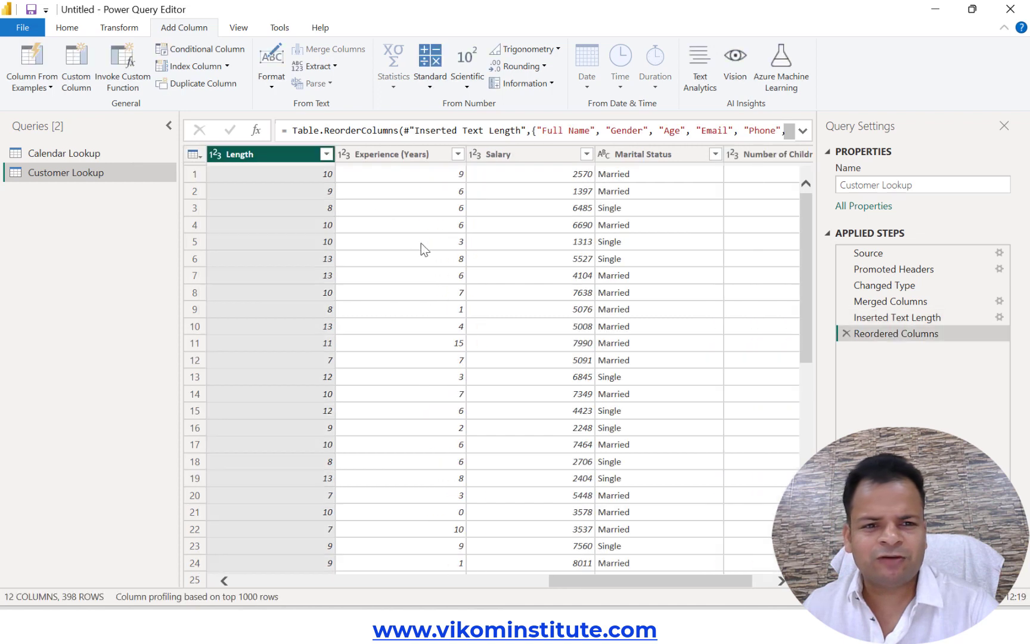
drag(586, 580, 531, 586)
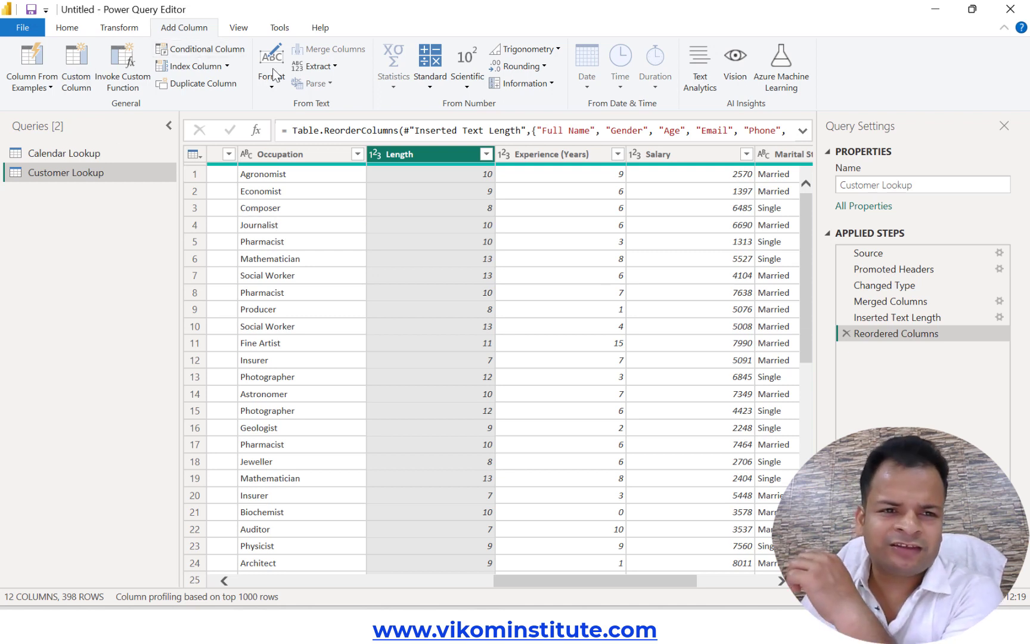
- Add a new column that extracts the text before the "@" delimiter from the Email column
click(338, 70)
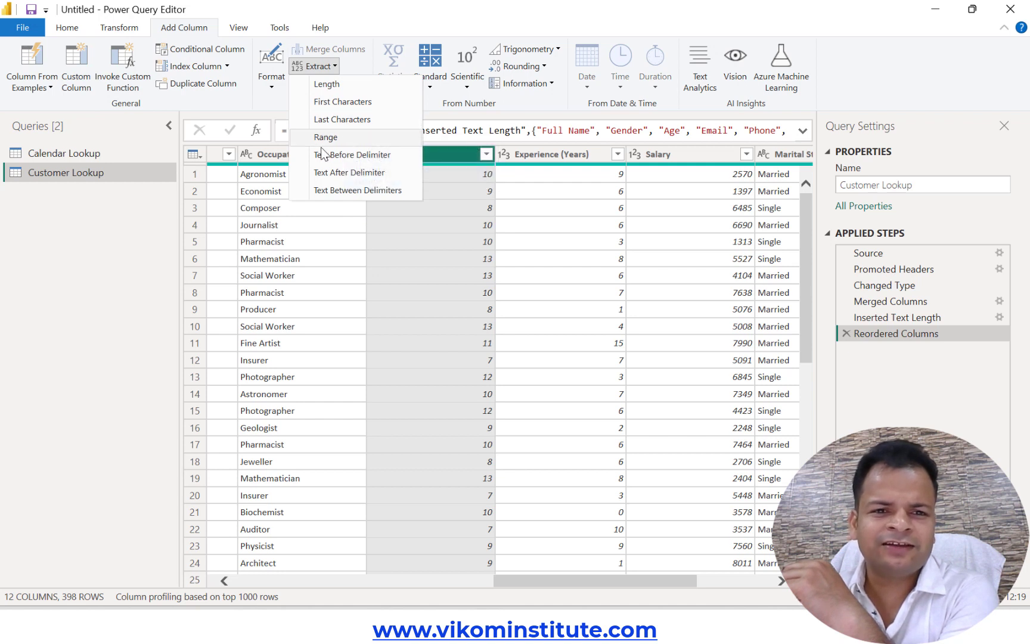
click(524, 293)
drag(604, 578, 389, 557)
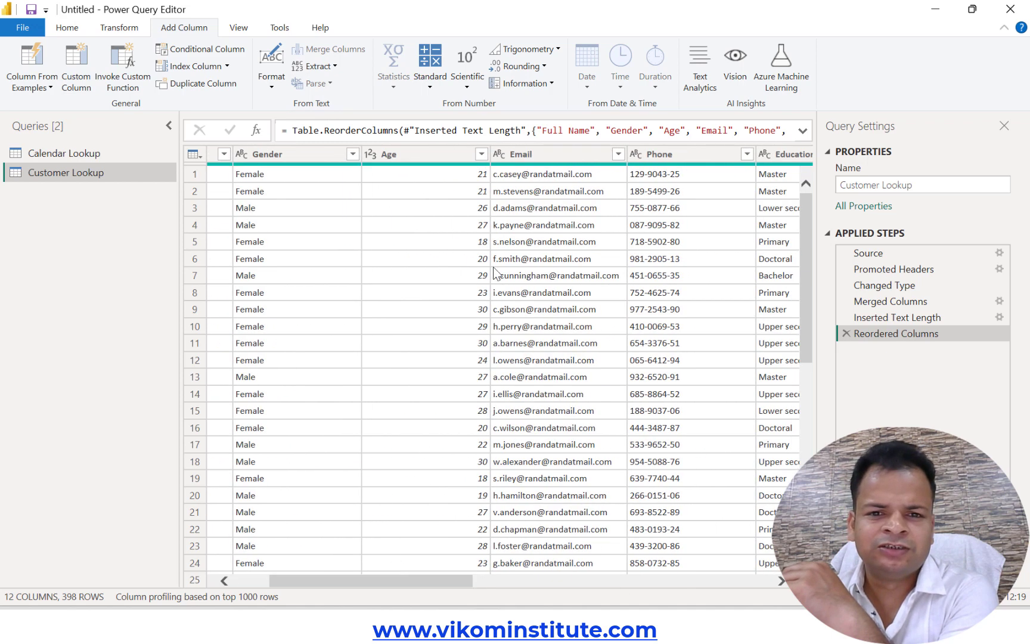
click(530, 154)
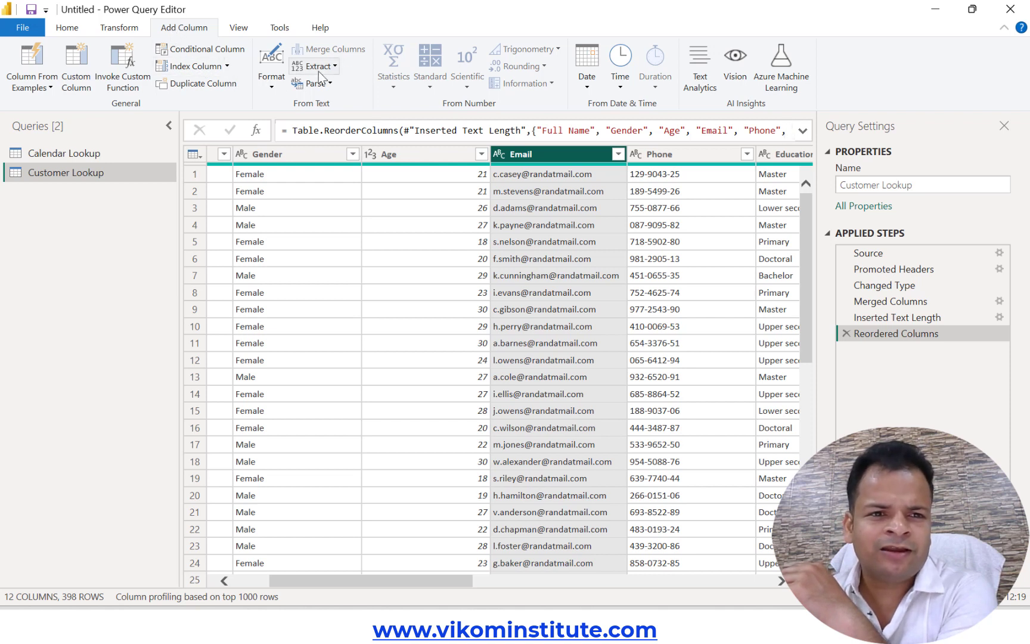
click(334, 67)
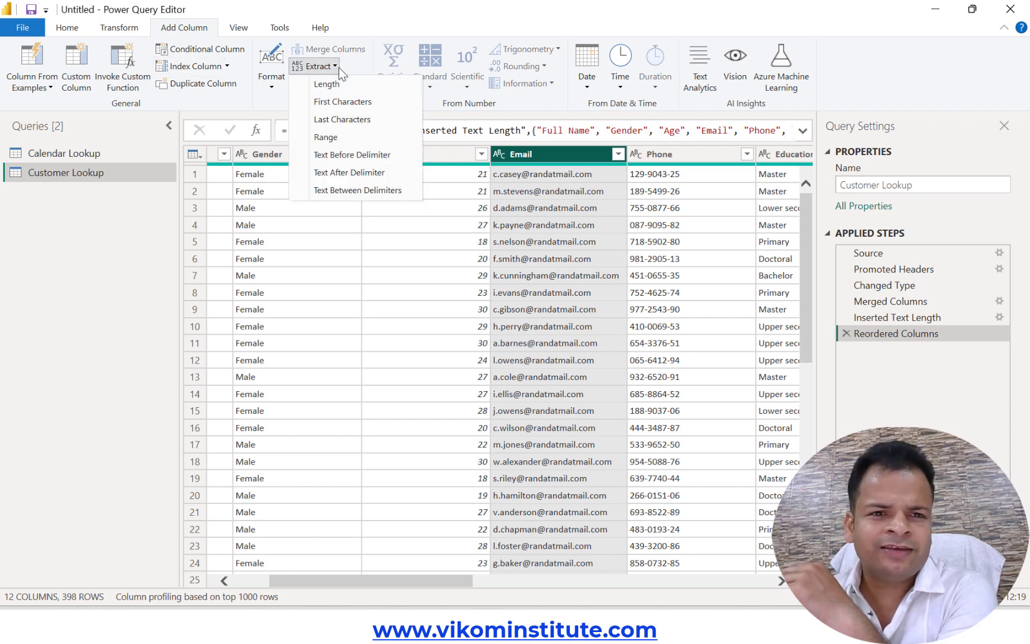
click(358, 155)
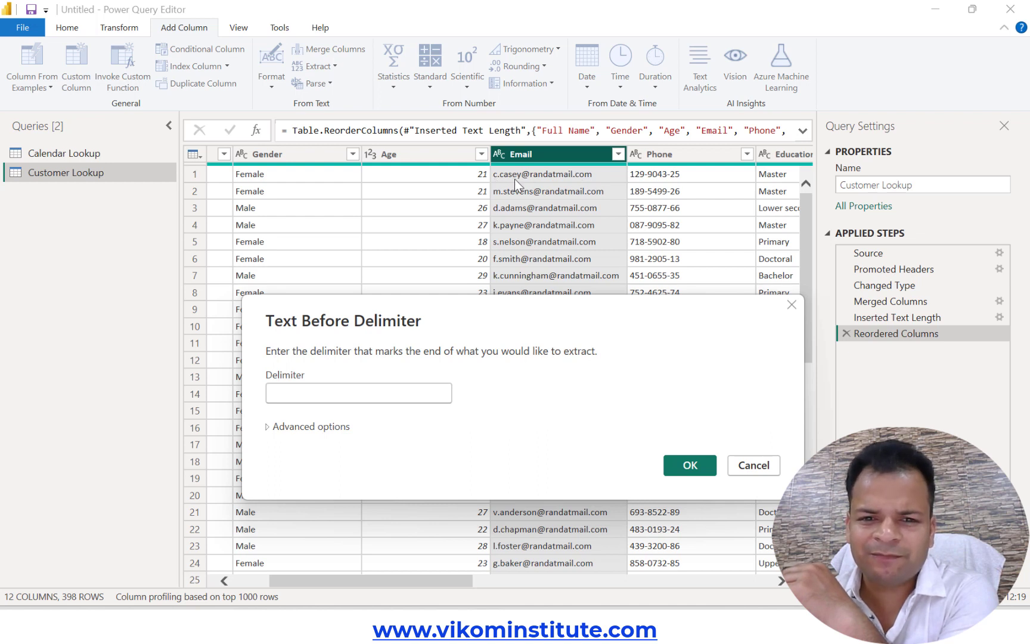
click(380, 388)
text(@)
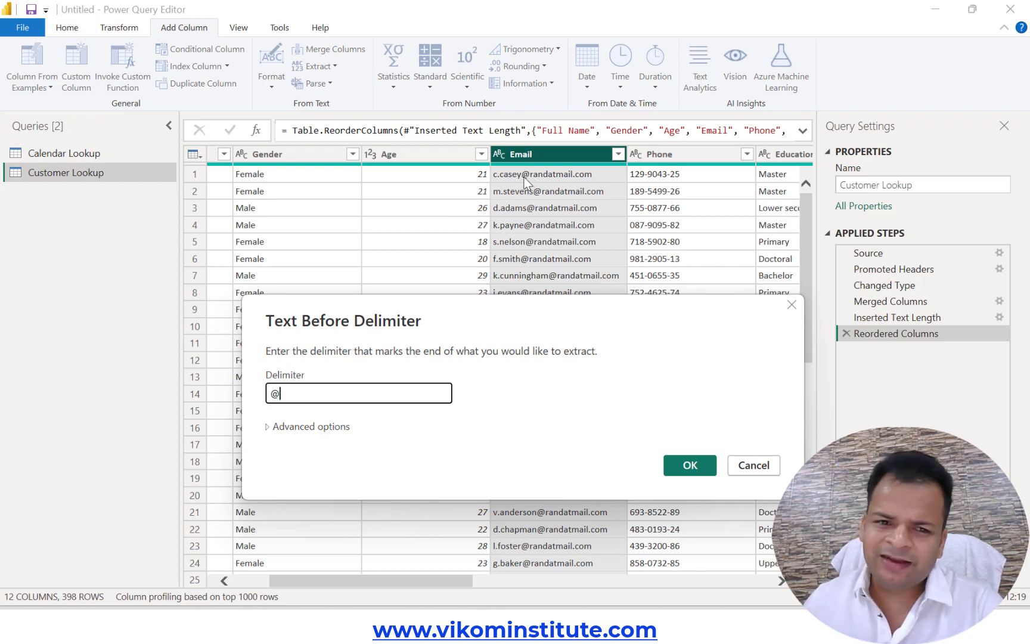
click(690, 466)
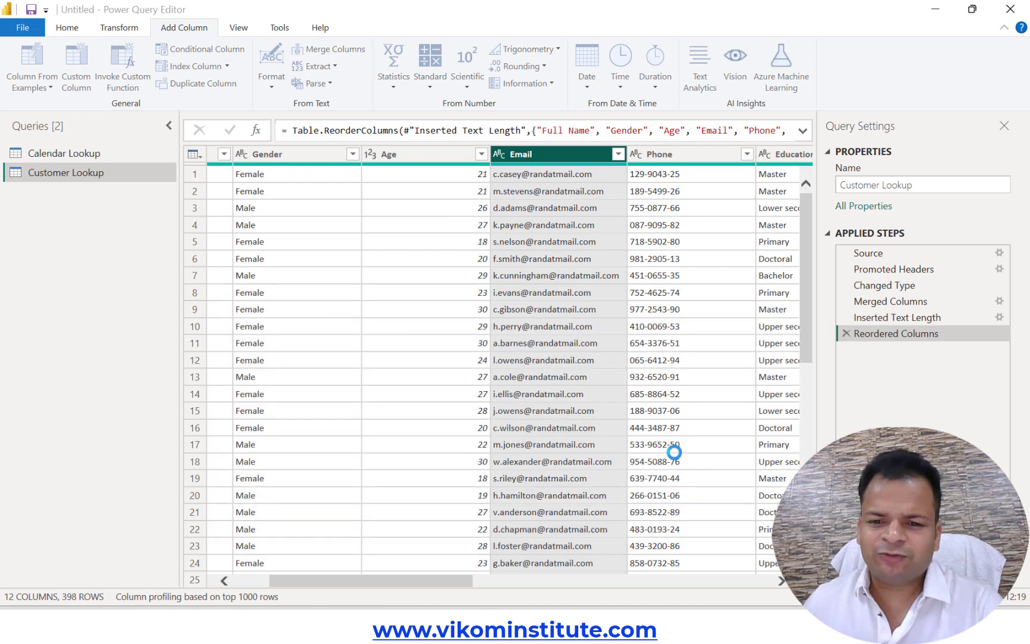
drag(451, 581, 769, 582)
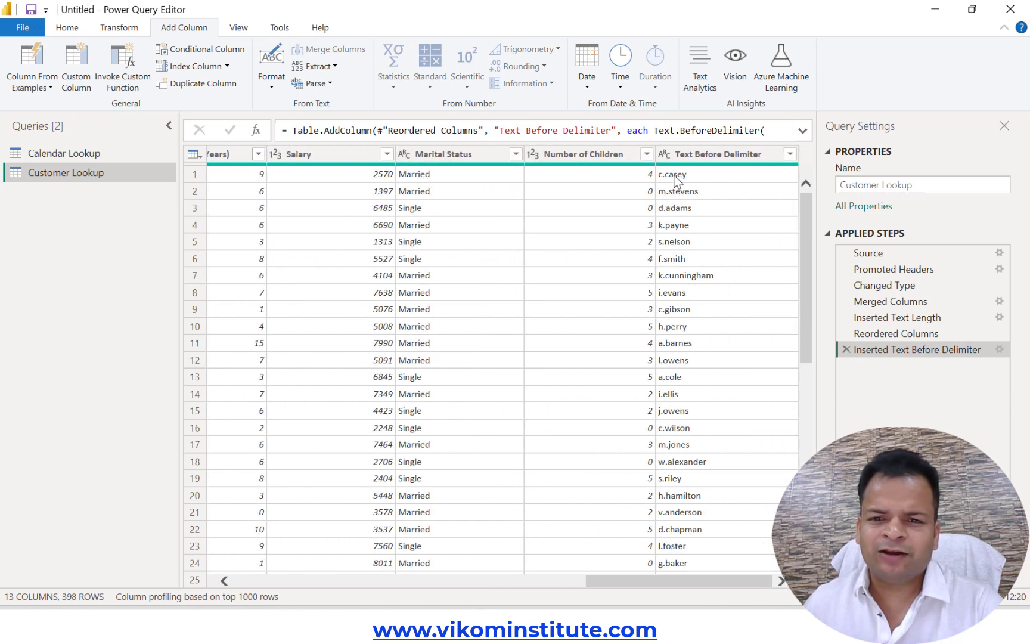